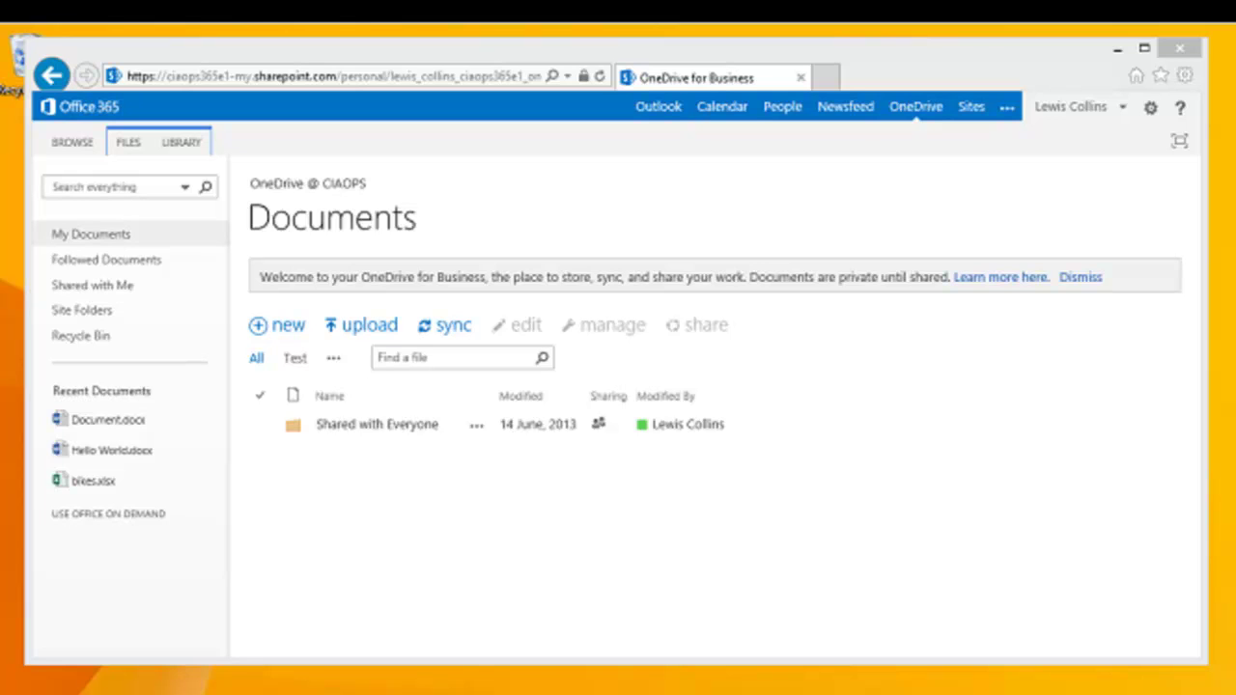
Open the Create a new file chooser from '+ new' in the Documents library
{"action": "left_click", "coordinate": [282, 325]}
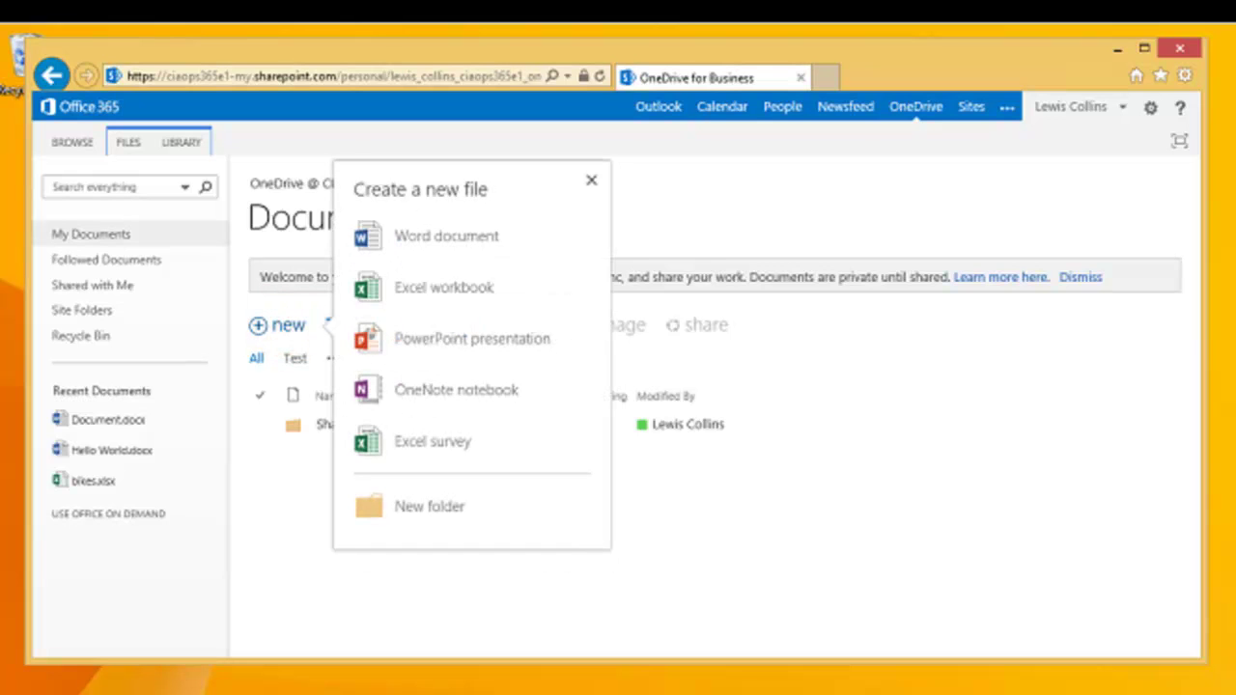
Create a new Word Online document containing 'Hello World', then go back to the OneDrive library
{"action": "left_click", "coordinate": [430, 234]}
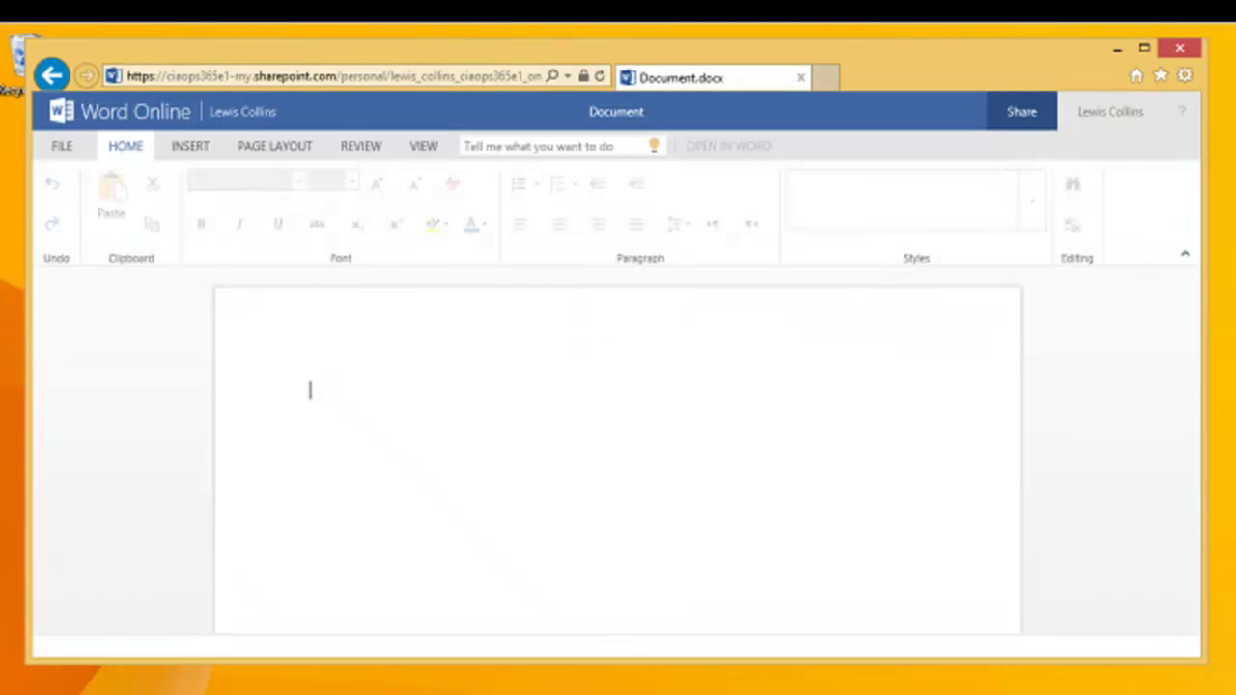
{"action": "type", "text": "He"}
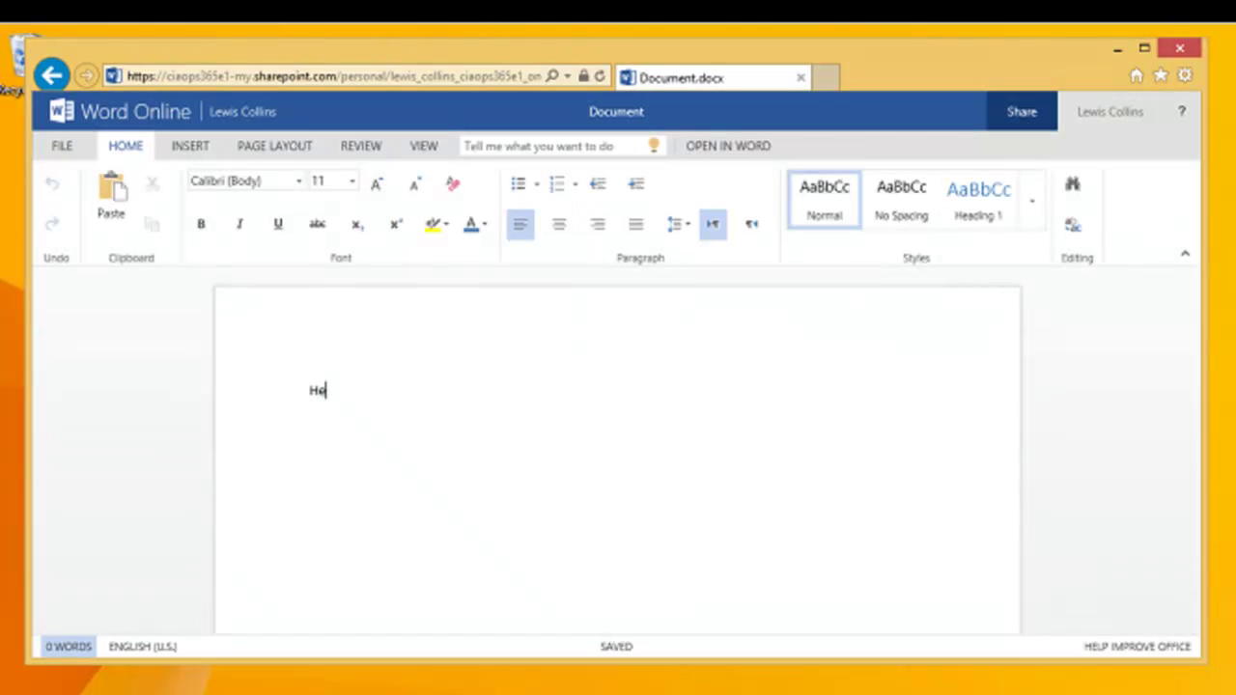
{"action": "type", "text": "llo World"}
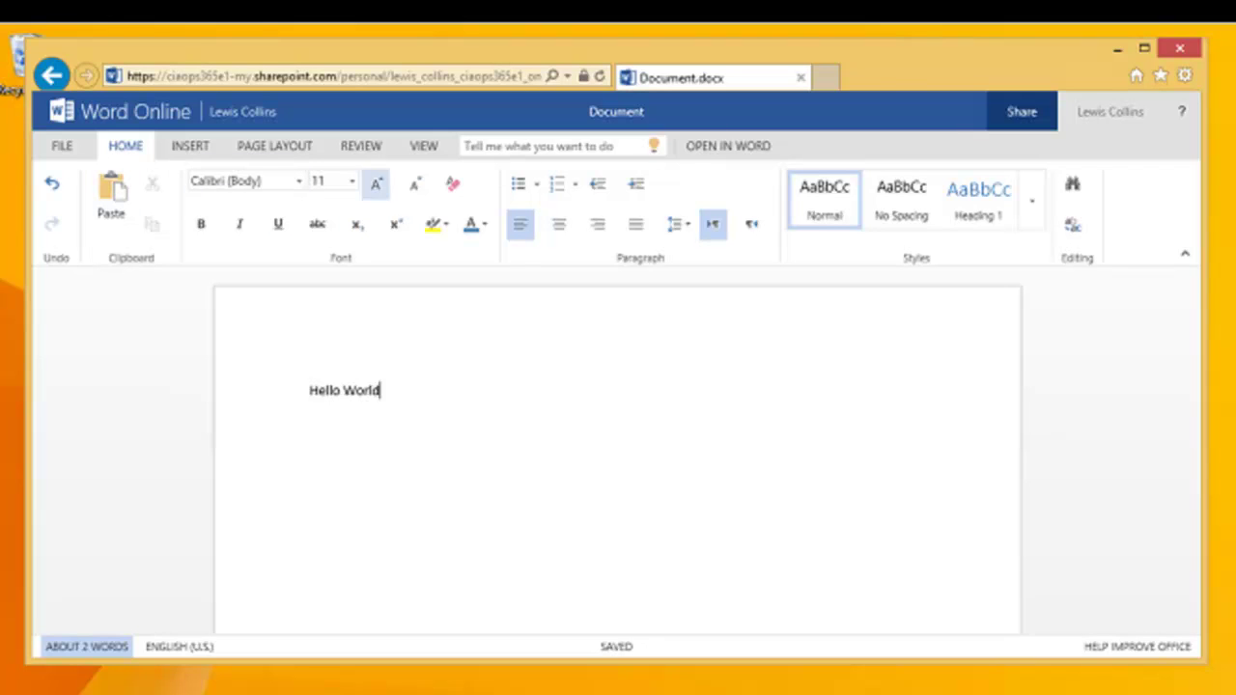
{"action": "left_click", "coordinate": [240, 111]}
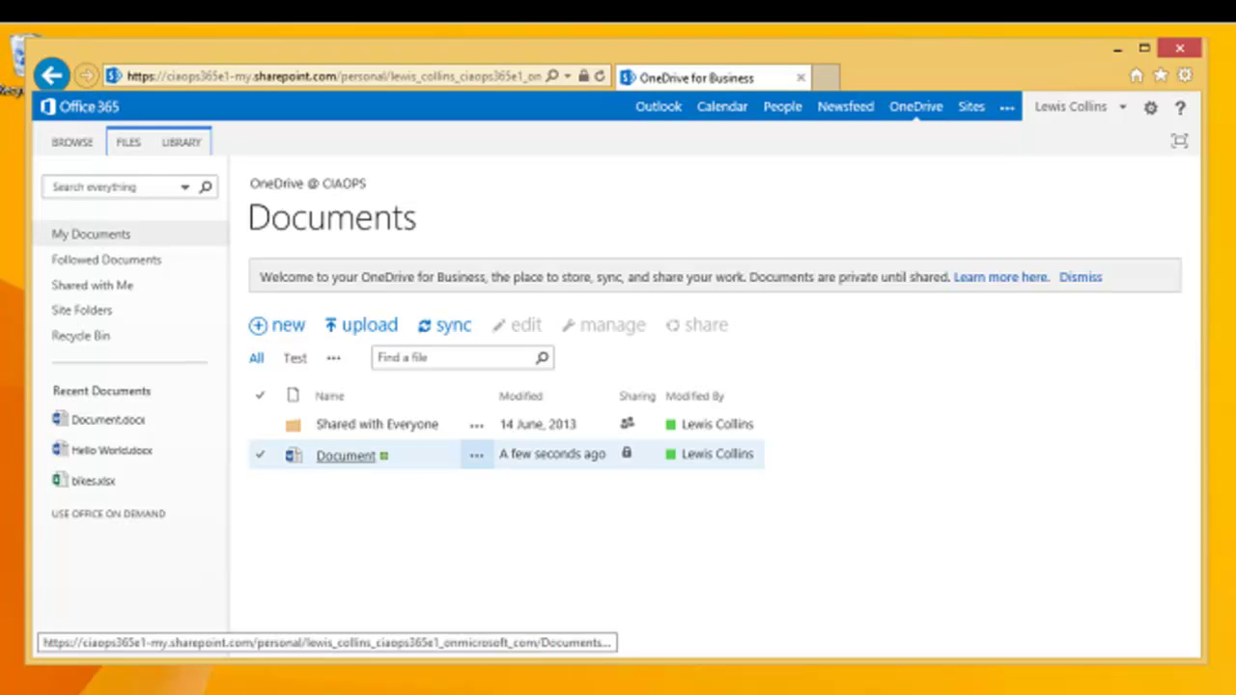
Check the new Document's details callout and actions menu, then open Document.docx in Word Online
{"action": "left_click", "coordinate": [476, 455]}
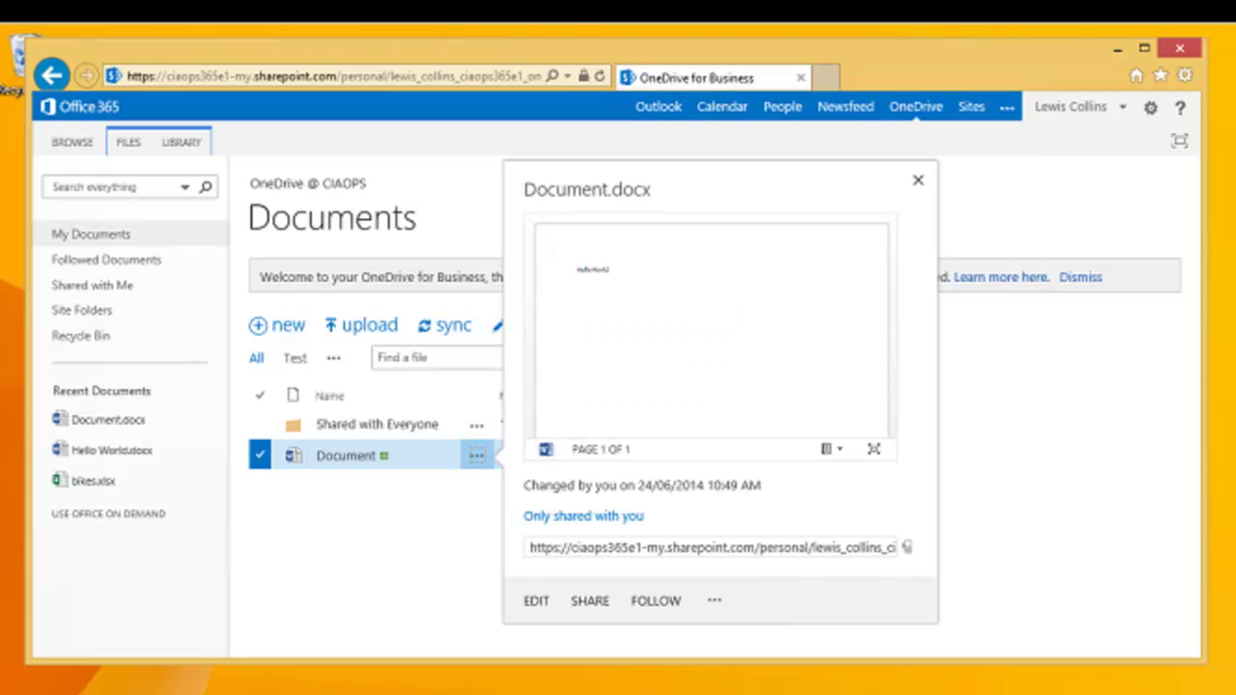
{"action": "left_click", "coordinate": [715, 600]}
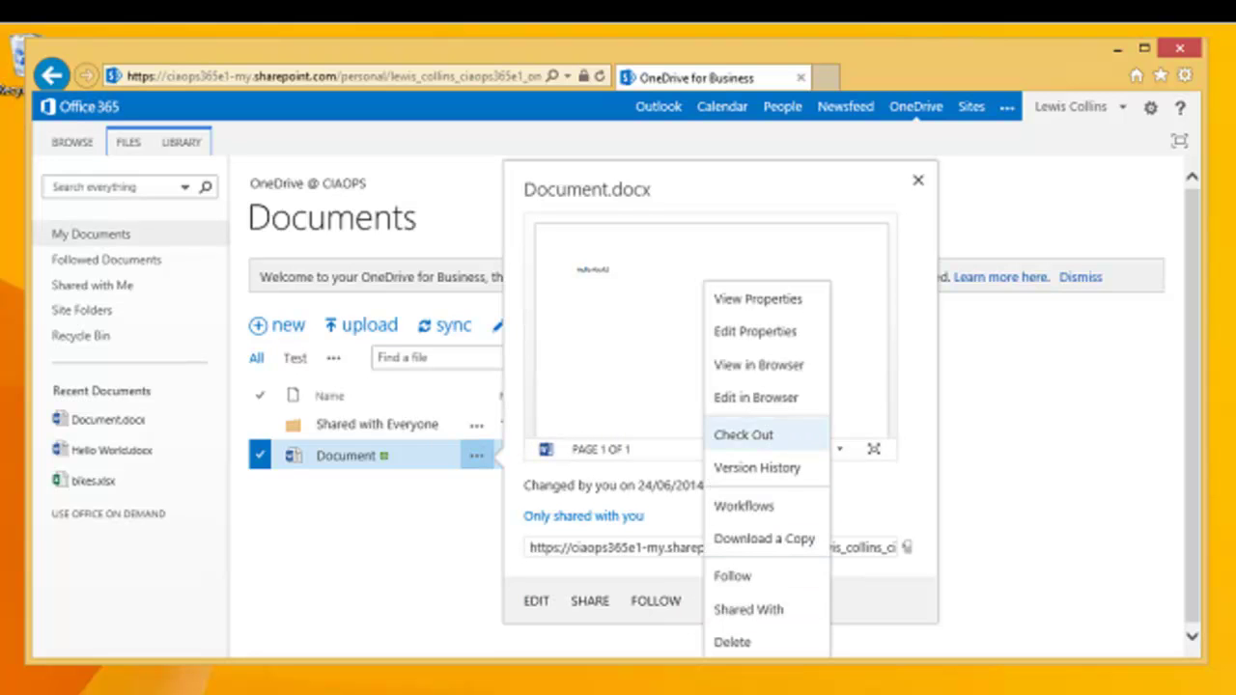
{"action": "left_click", "coordinate": [459, 604]}
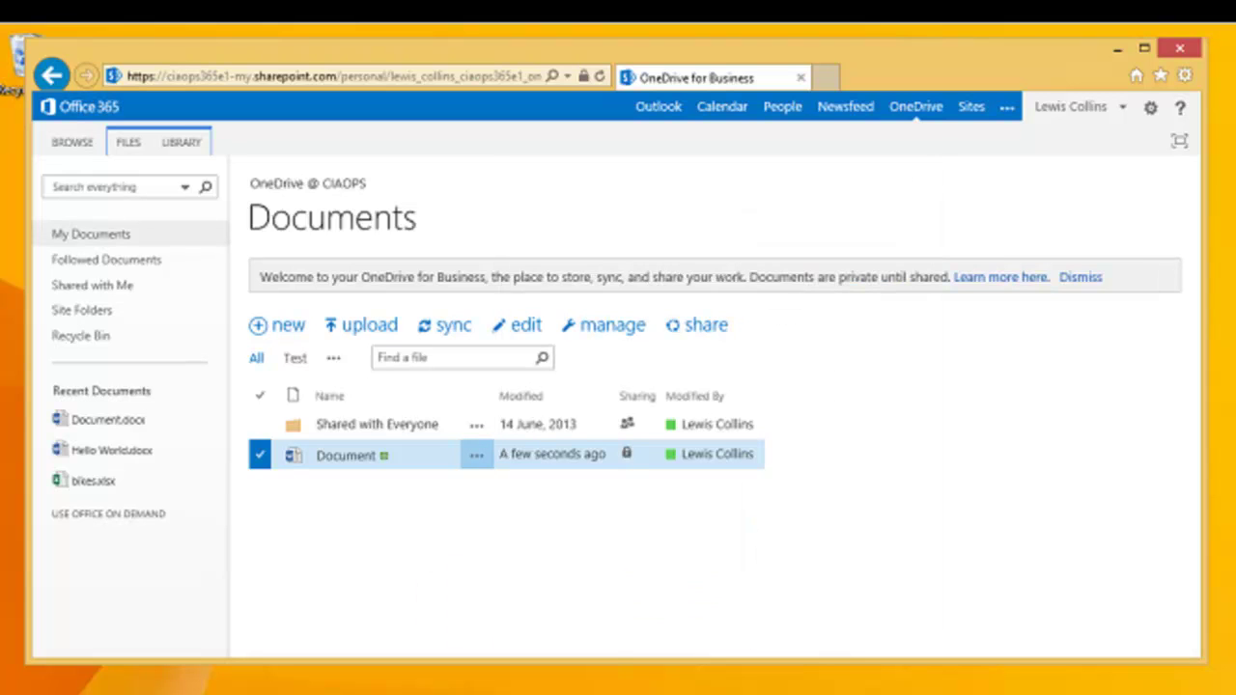
{"action": "left_click", "coordinate": [341, 456]}
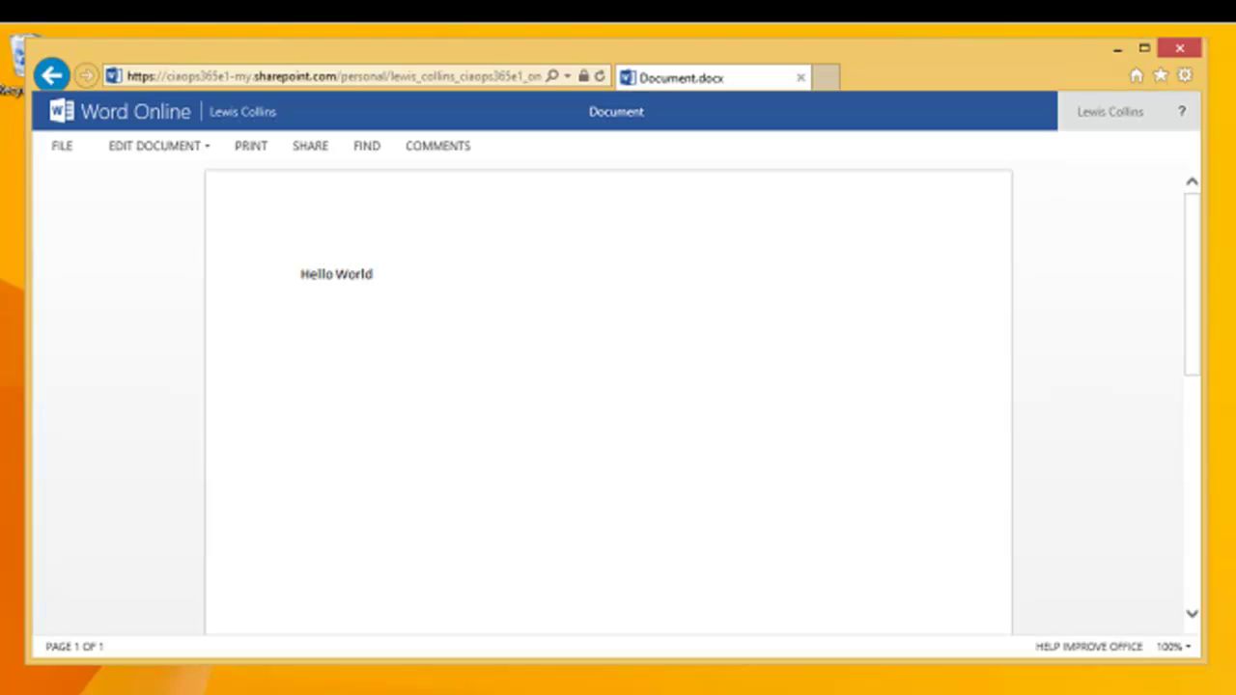
Open Document.docx in desktop Word using Edit Document > Edit in Word
{"action": "left_click", "coordinate": [196, 144]}
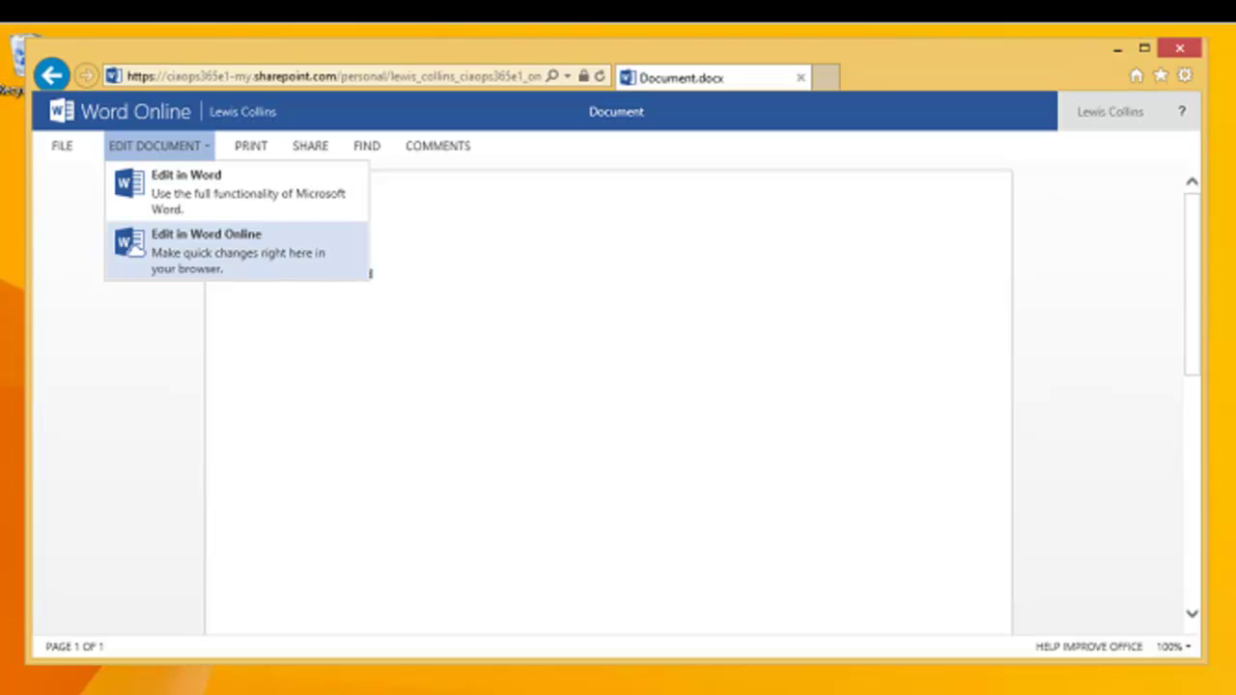
{"action": "left_click", "coordinate": [200, 184]}
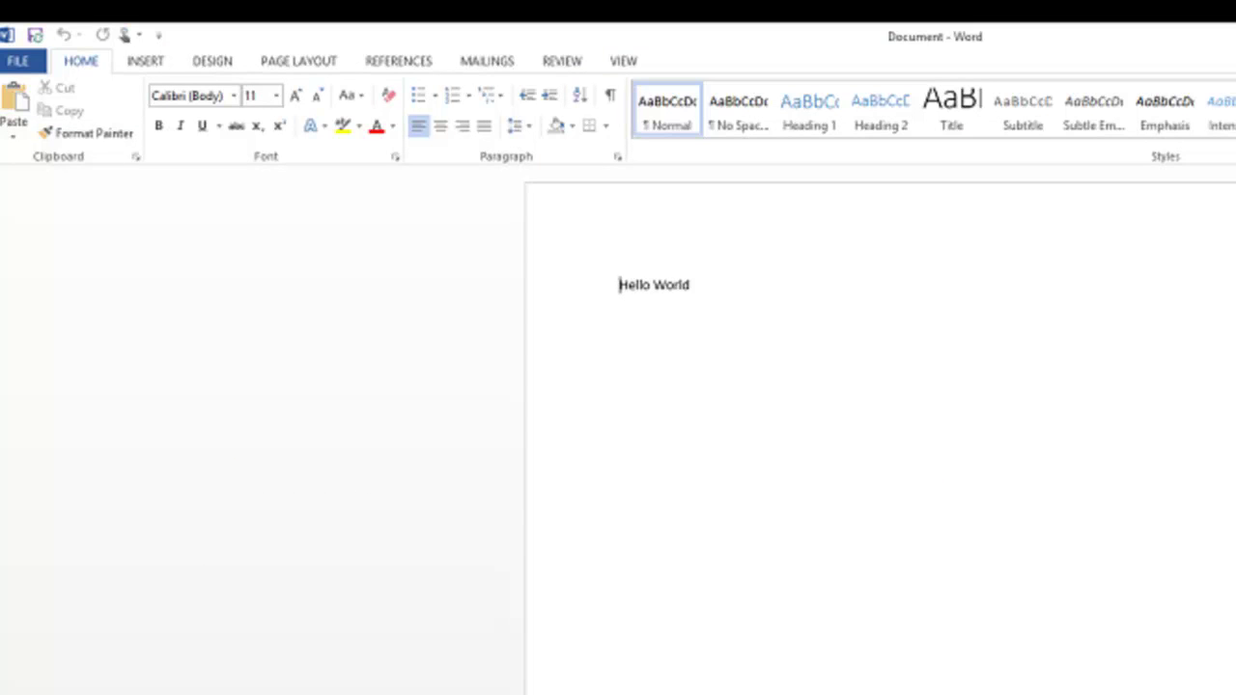
Add a 'Hello again' line below Hello World, save it, and return to the OneDrive library
{"action": "left_click", "coordinate": [706, 286]}
{"action": "key", "text": "Return"}
{"action": "key", "text": "Return"}
{"action": "type", "text": "Hello again"}
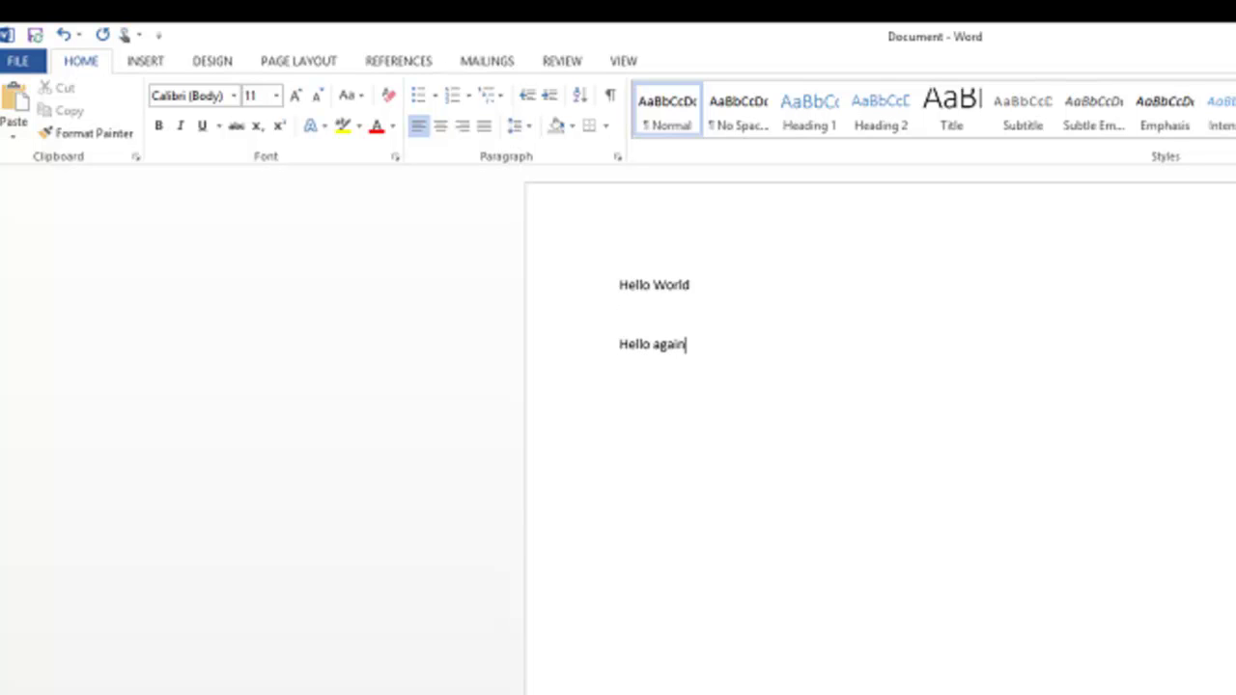
{"action": "left_click", "coordinate": [37, 34]}
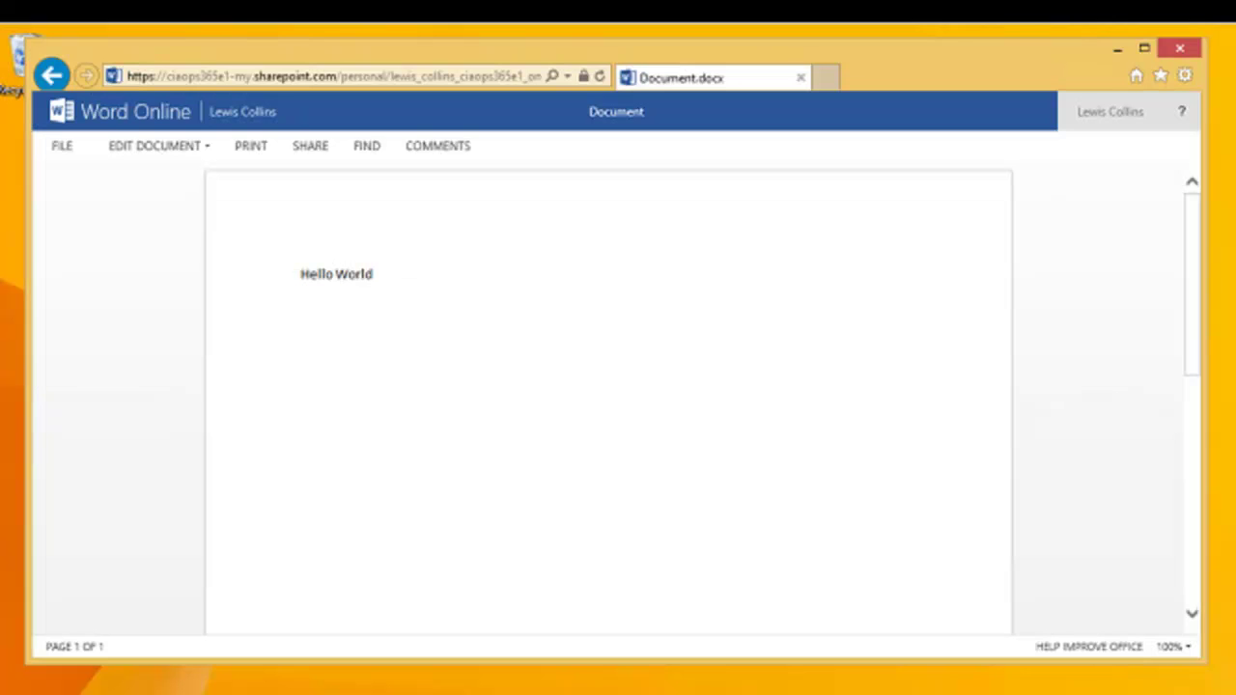
{"action": "left_click", "coordinate": [242, 111]}
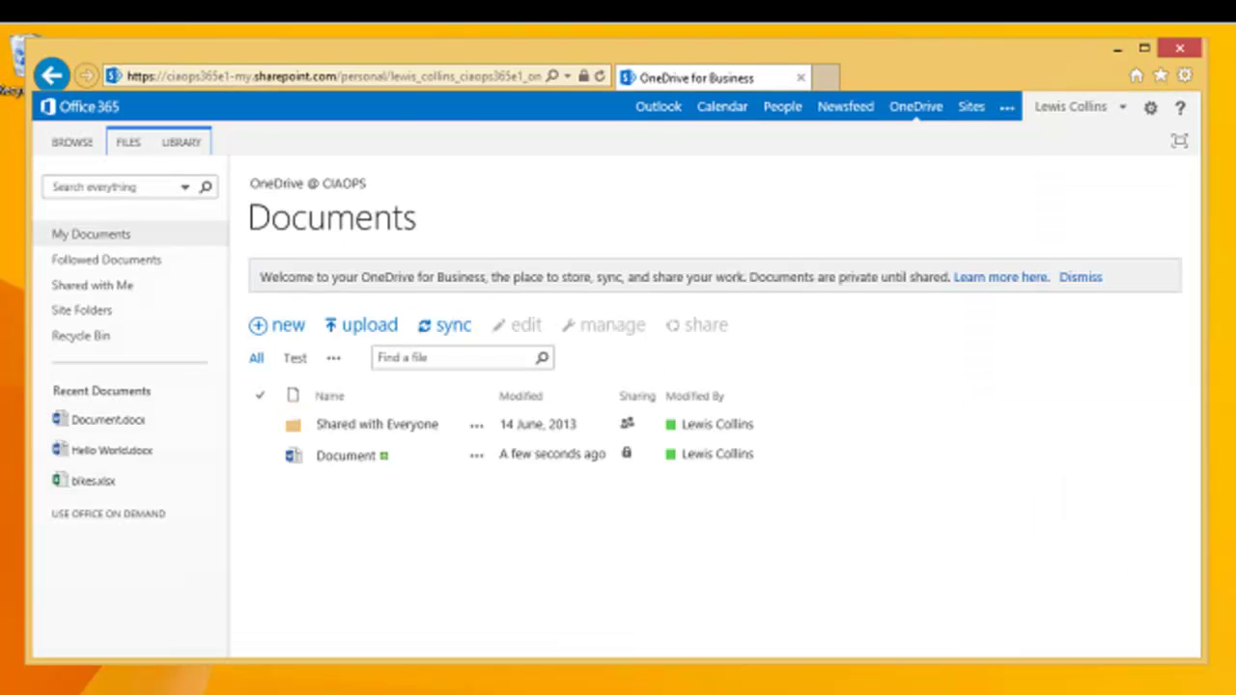
Confirm in Word Online that Document shows both lines, then return to the Documents library
{"action": "left_click", "coordinate": [336, 454]}
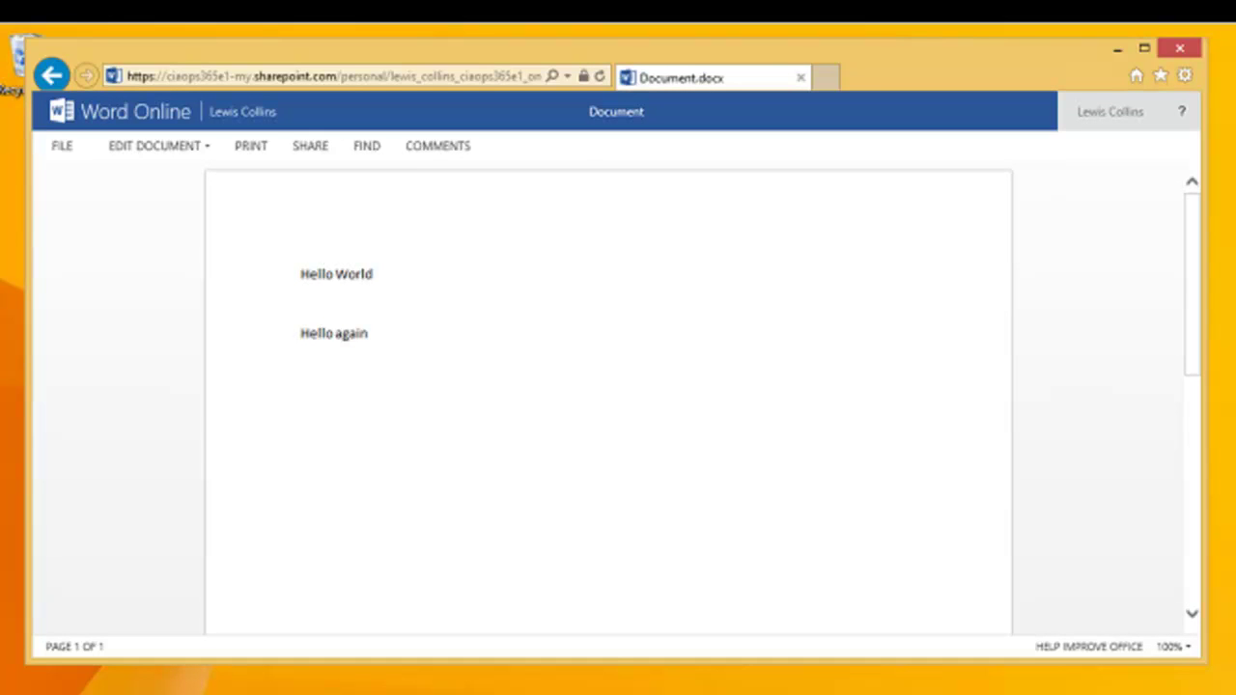
{"action": "left_click", "coordinate": [255, 111]}
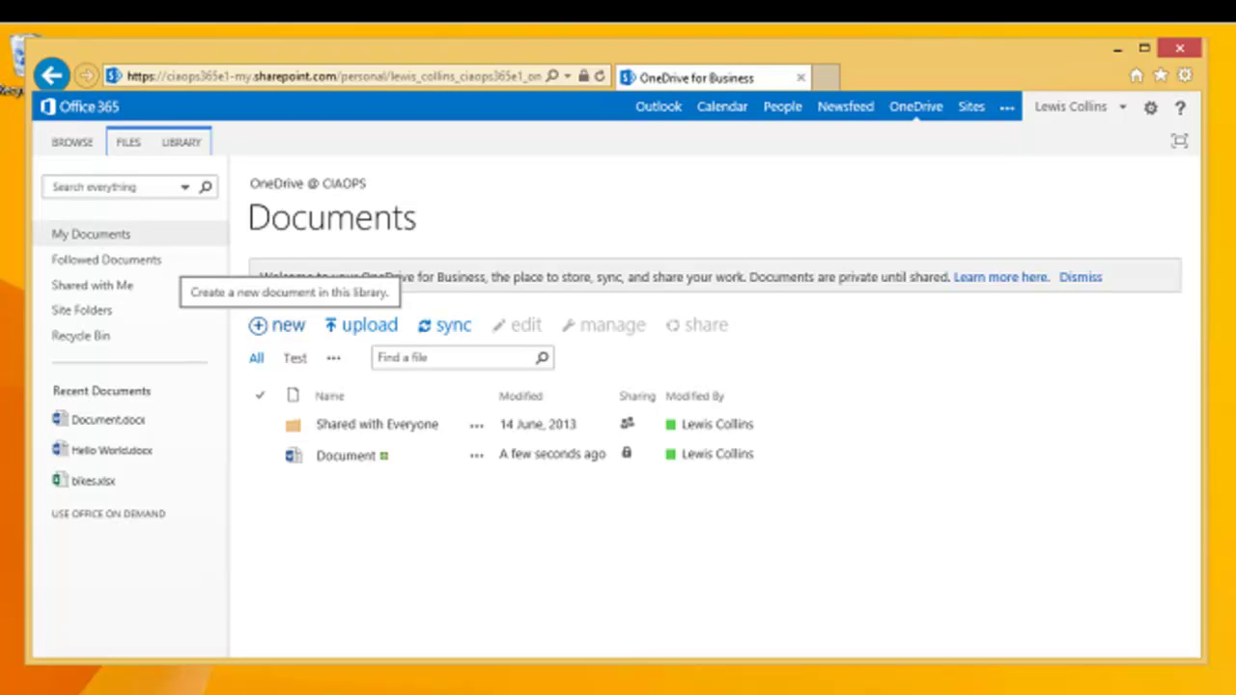
{"action": "left_click", "coordinate": [360, 325]}
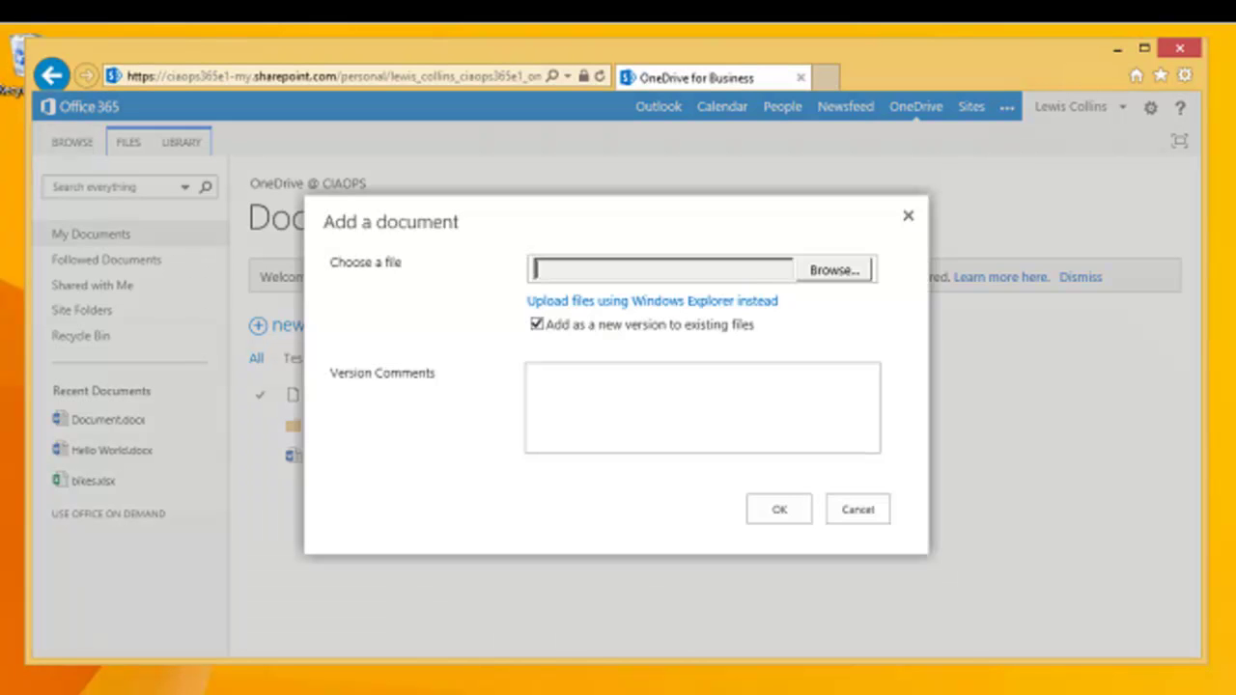
Upload '0 - general index' from the download folder and check its details callout
{"action": "left_click", "coordinate": [834, 269]}
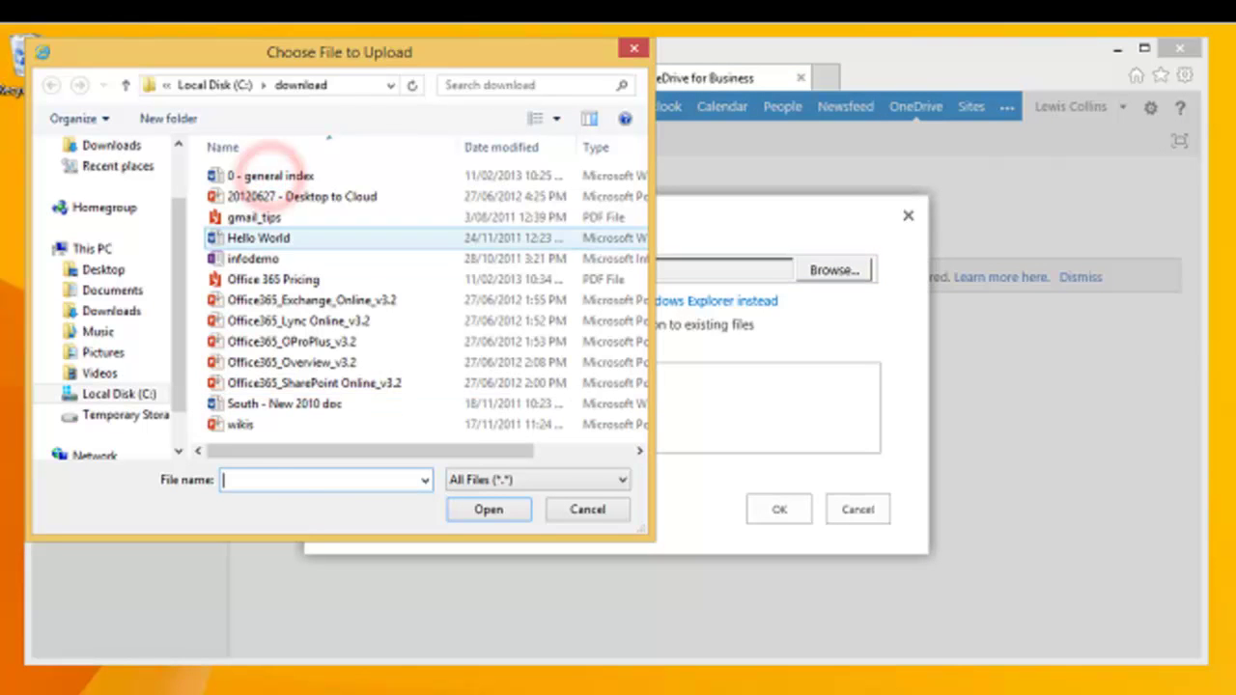
{"action": "left_click", "coordinate": [271, 176]}
{"action": "left_click", "coordinate": [488, 509]}
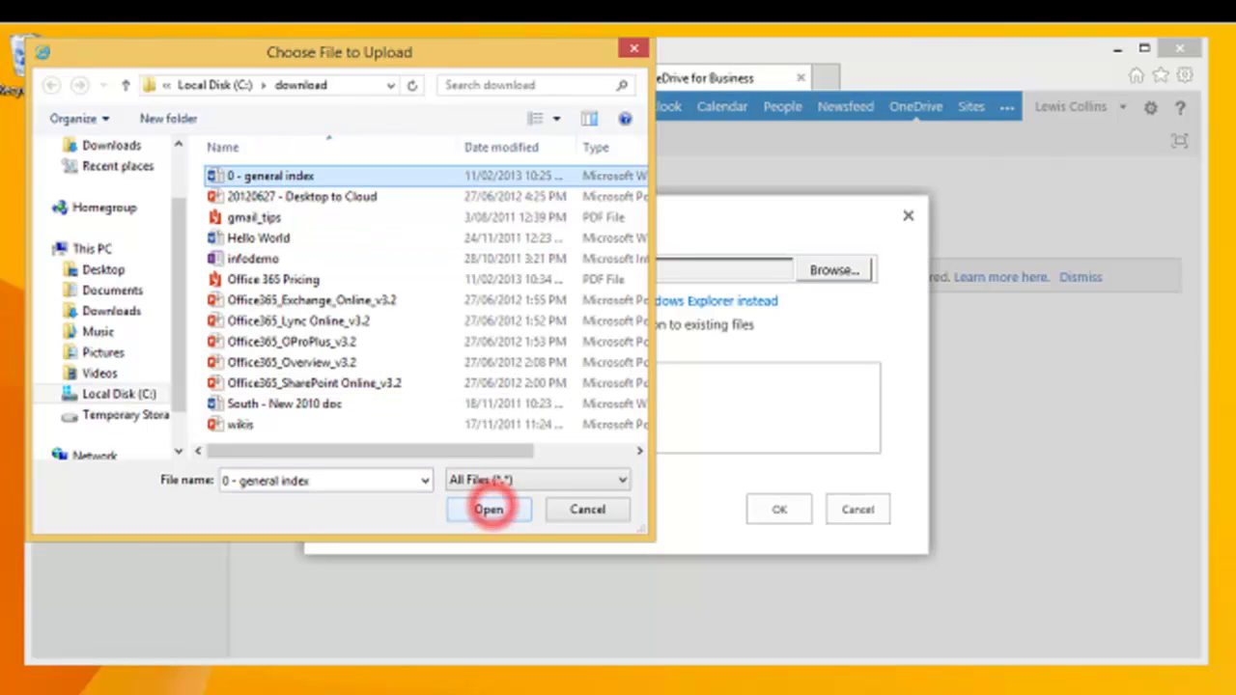
{"action": "left_click", "coordinate": [779, 511]}
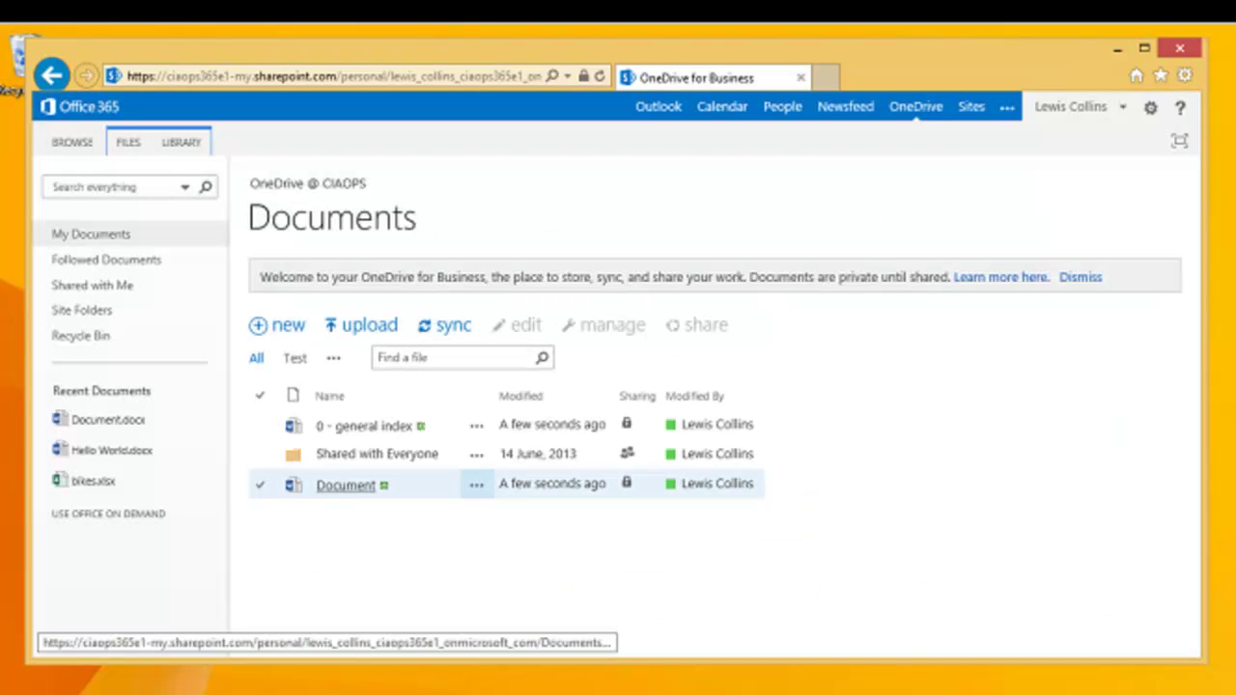
{"action": "left_click", "coordinate": [476, 426]}
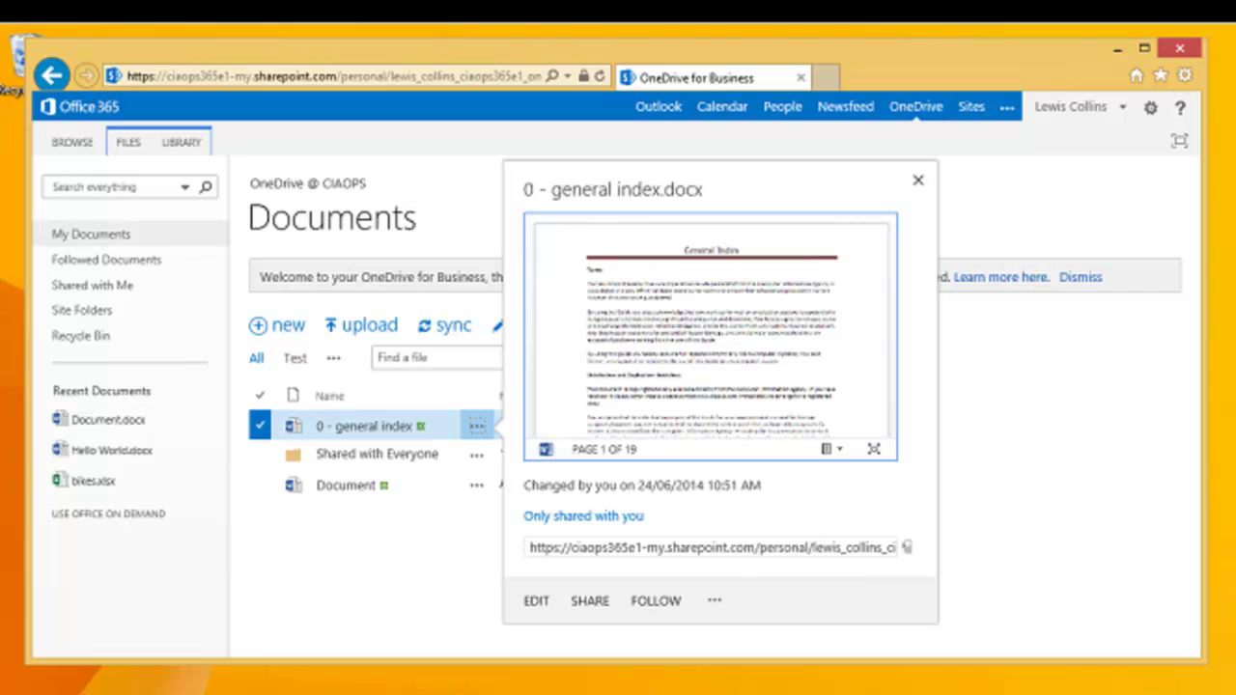
{"action": "left_click", "coordinate": [425, 568]}
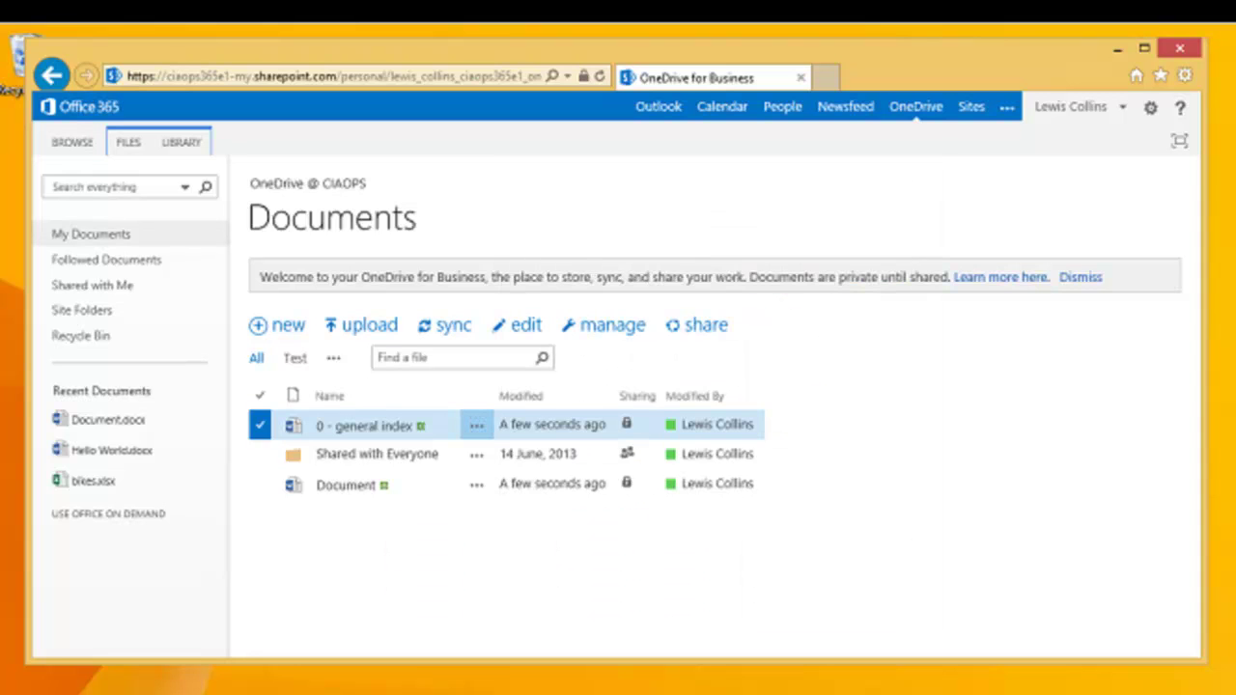
Open the Documents library as a File Explorer window and move it lower on screen
{"action": "left_click", "coordinate": [360, 324]}
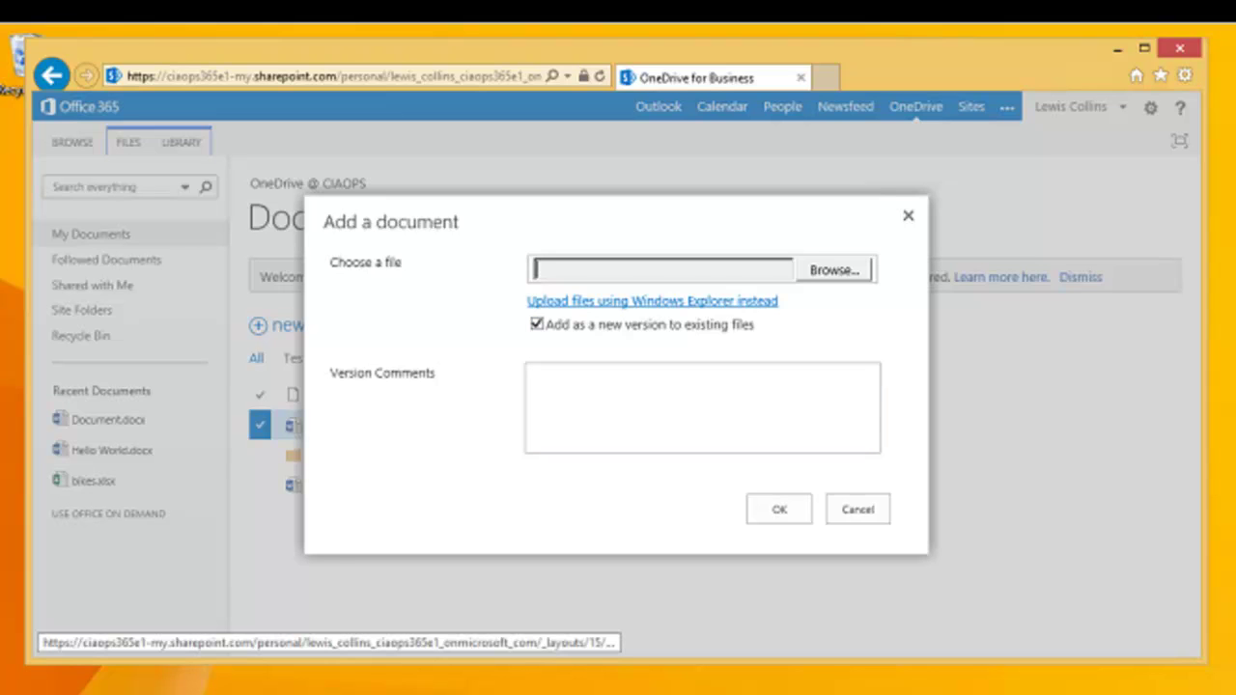
{"action": "left_click", "coordinate": [643, 299]}
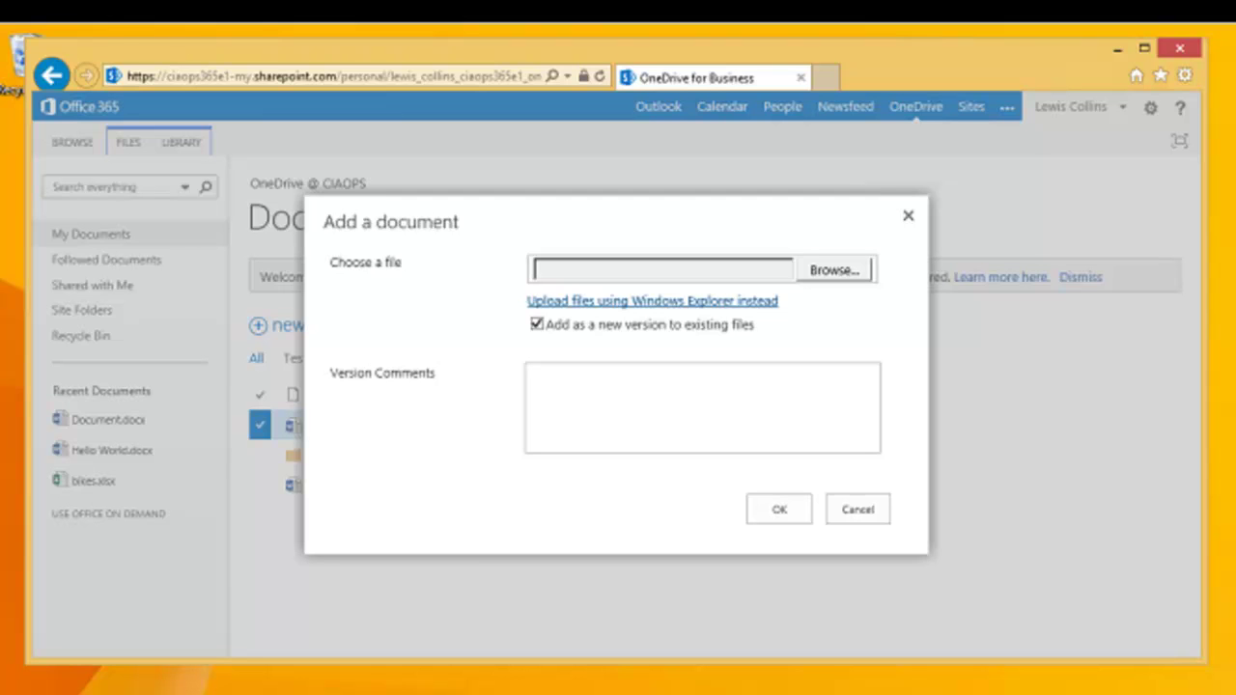
{"action": "left_click", "coordinate": [652, 300]}
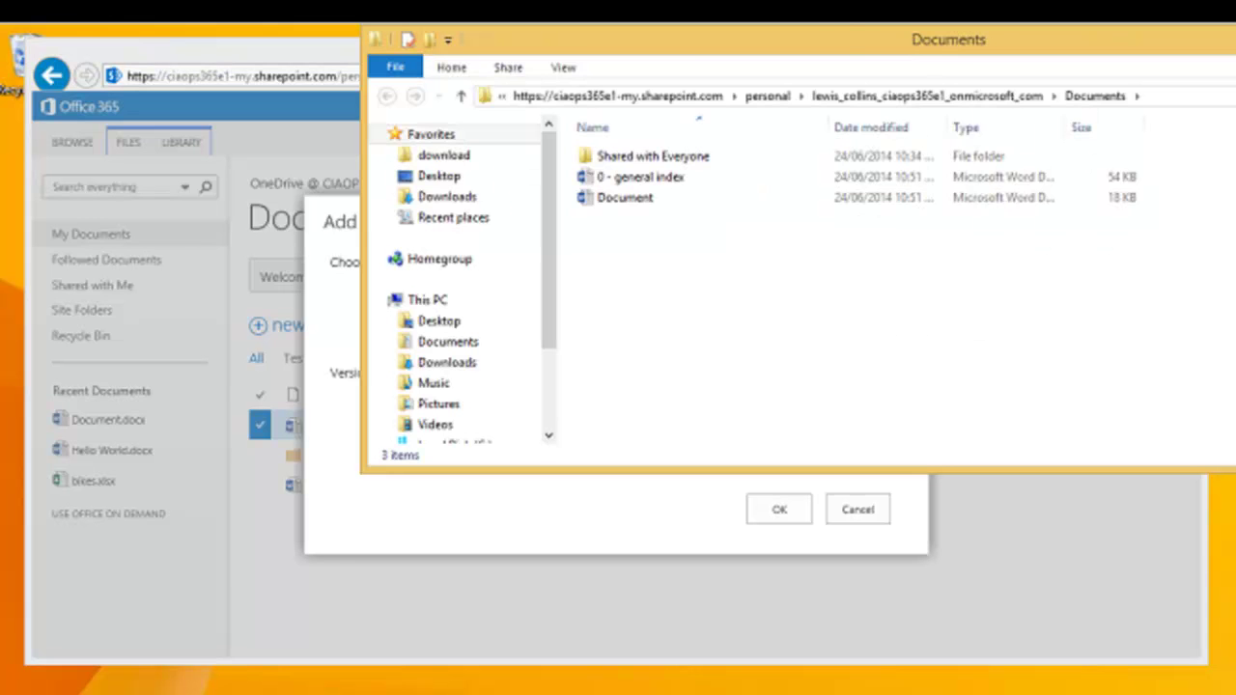
{"action": "left_click_drag", "start_coordinate": [828, 39], "coordinate": [827, 469]}
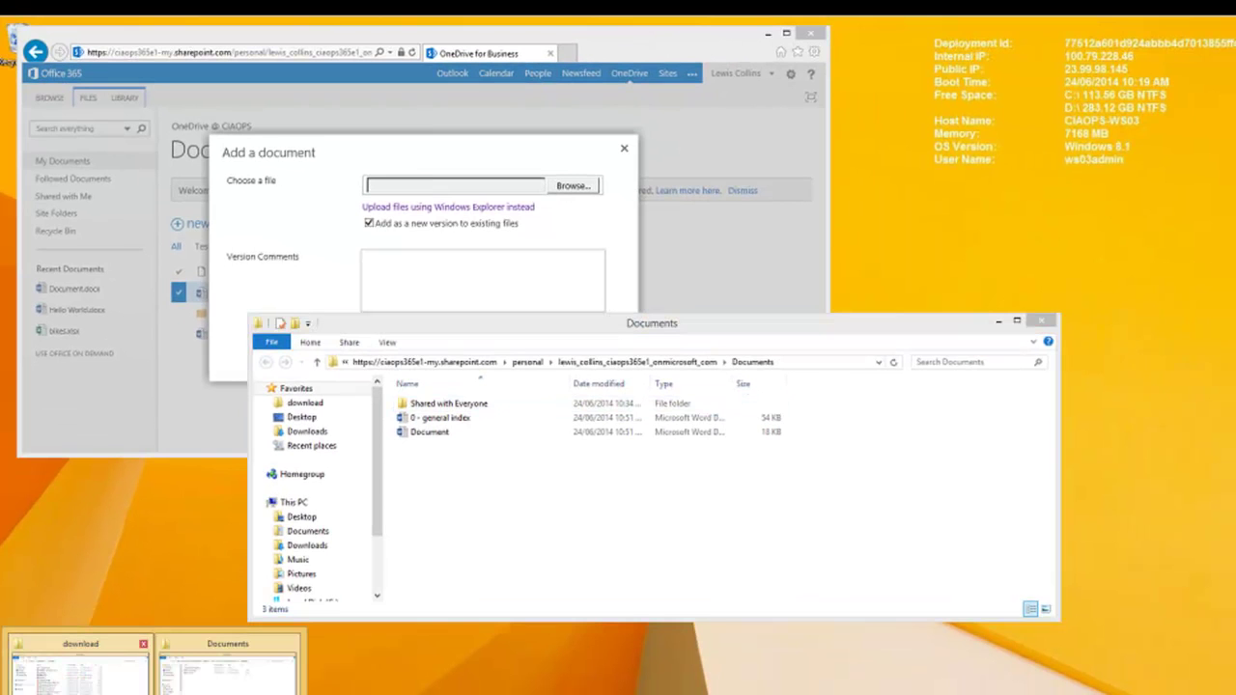
Drag 20120627 - Desktop to Cloud, gmail_tips, Hello World and infodemo into the library window, then minimize it
{"action": "left_click", "coordinate": [80, 666]}
{"action": "left_click", "coordinate": [436, 519]}
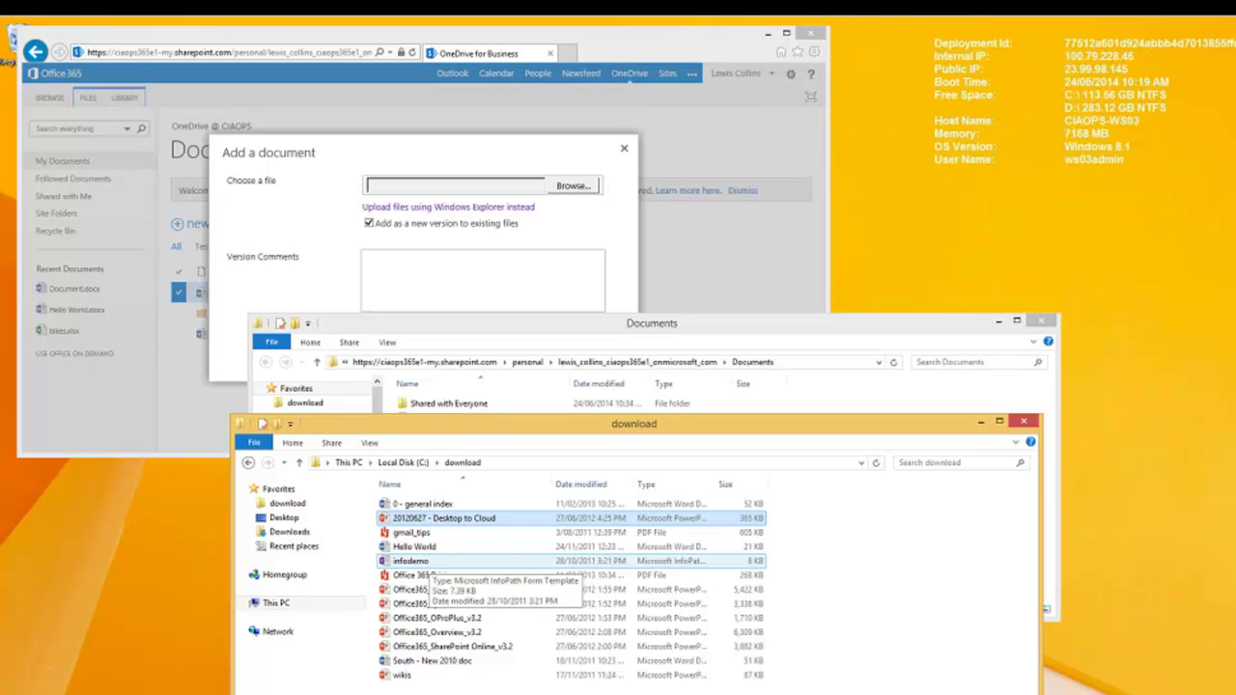
{"action": "left_click", "coordinate": [425, 561], "text": "shift"}
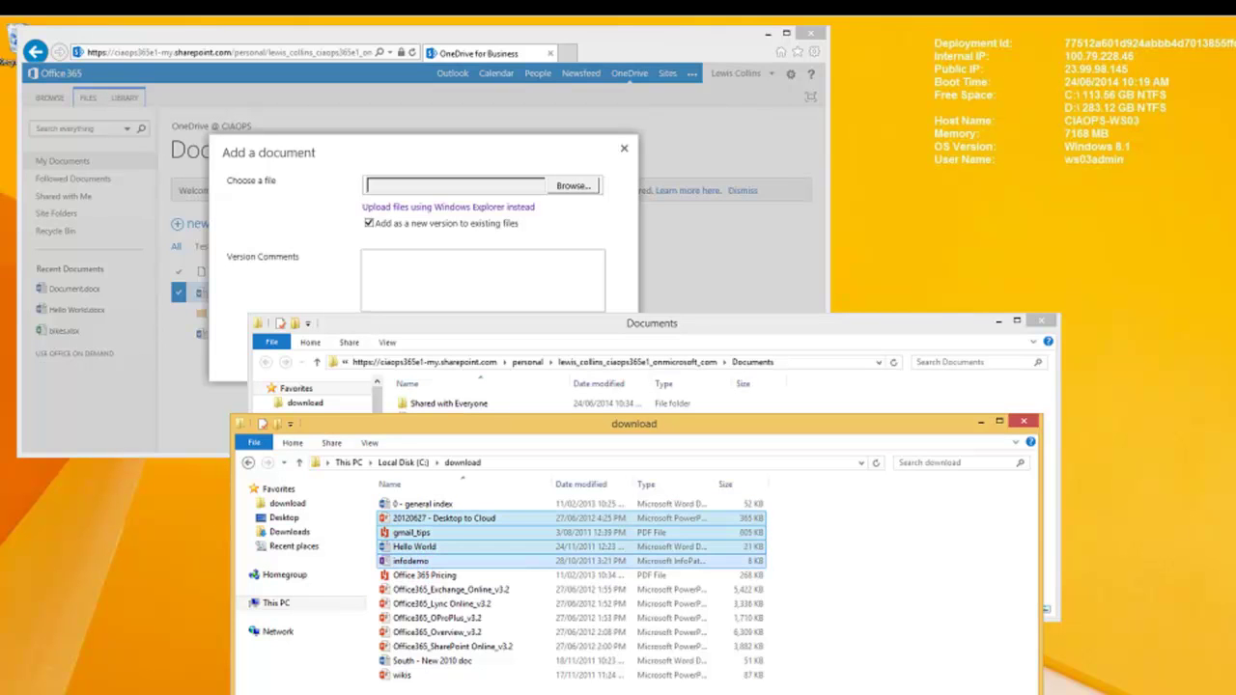
{"action": "left_click_drag", "start_coordinate": [415, 547], "coordinate": [854, 405]}
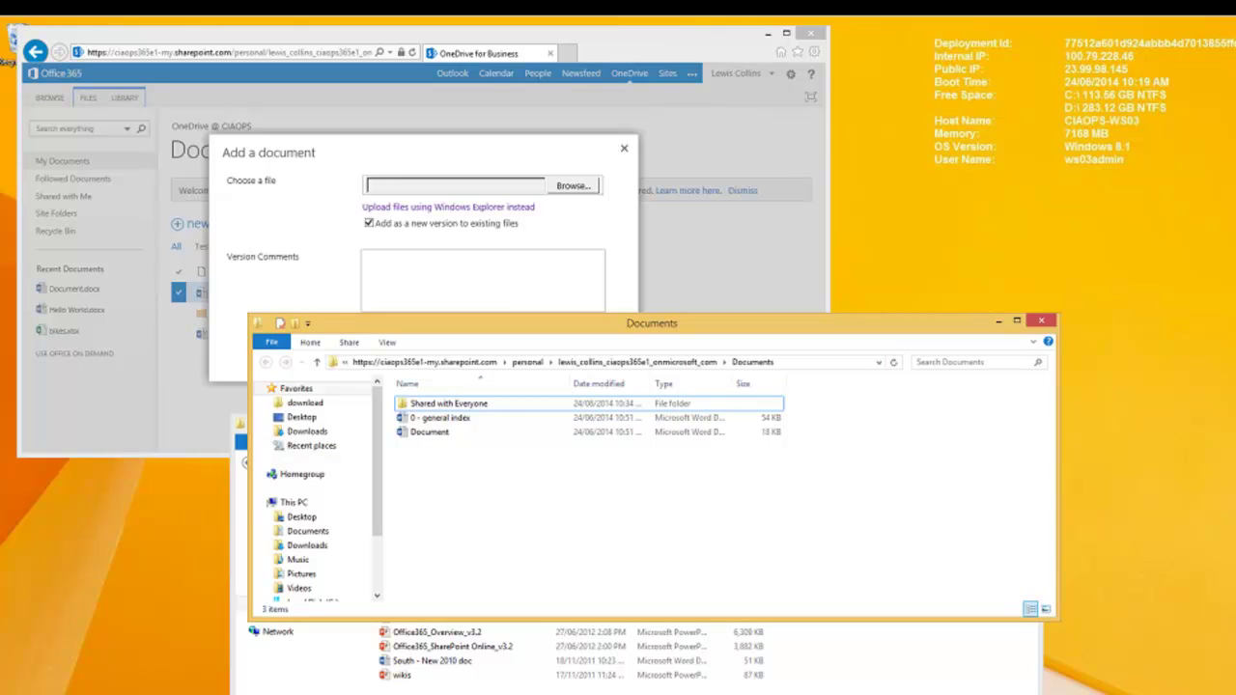
{"action": "left_click_drag", "start_coordinate": [822, 324], "coordinate": [822, 255]}
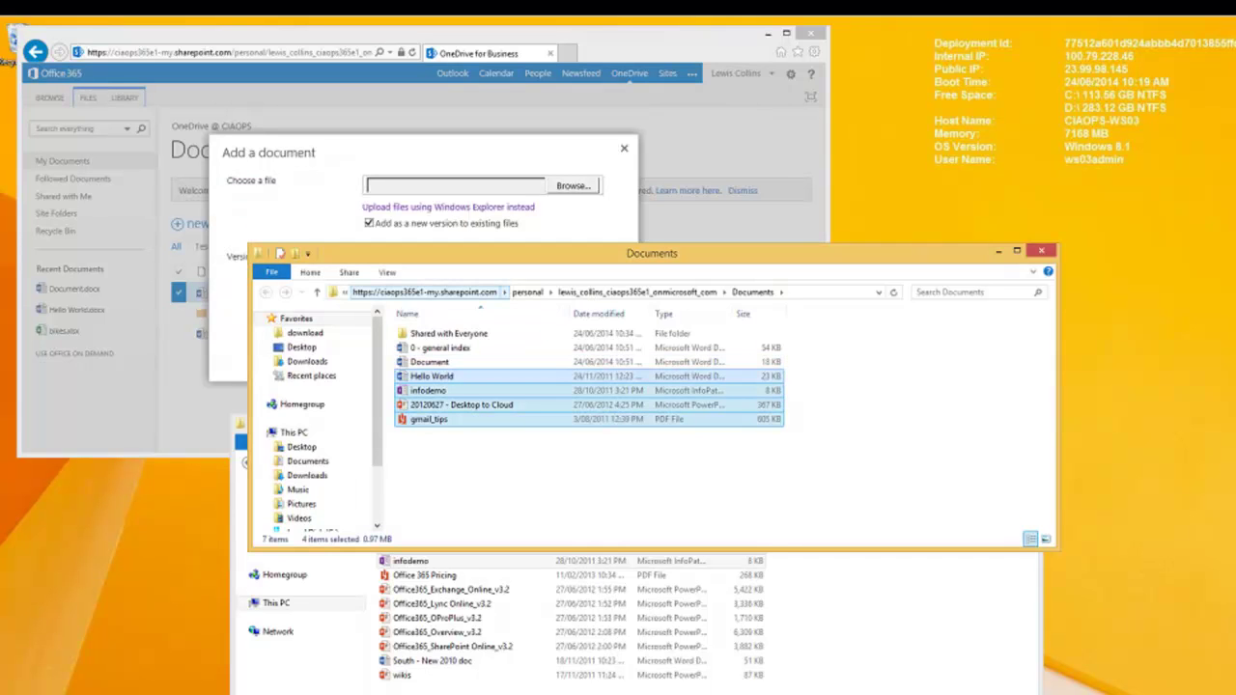
{"action": "left_click", "coordinate": [999, 251]}
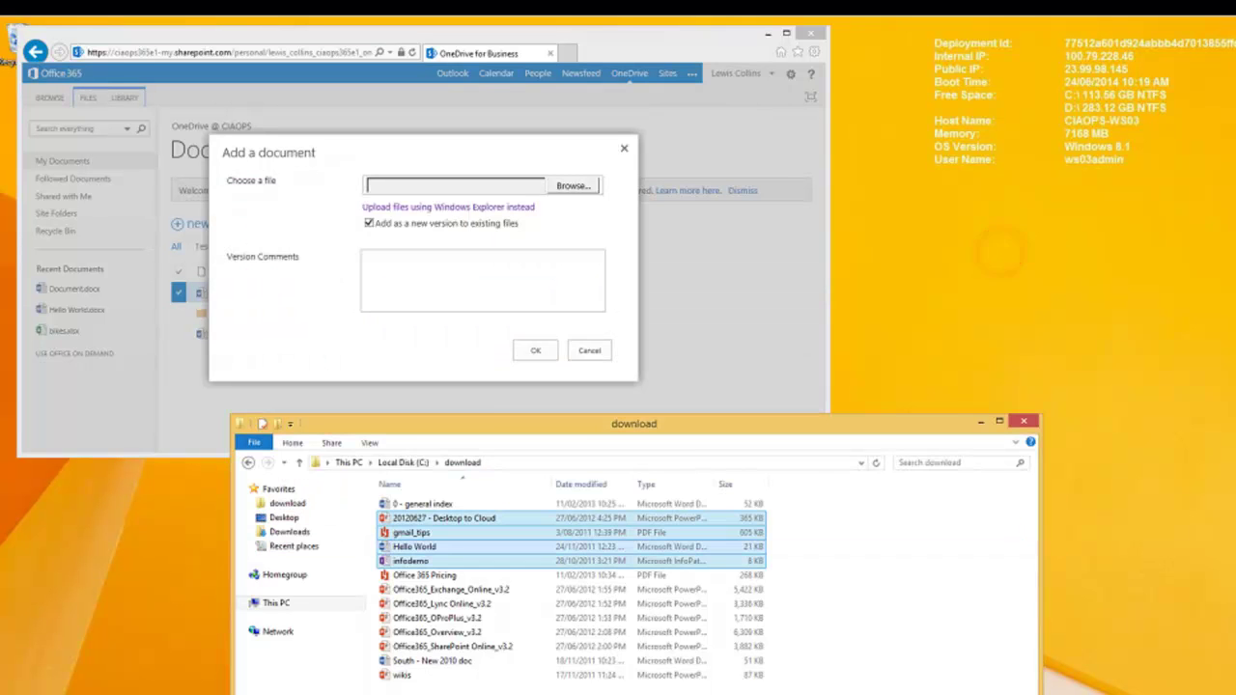
Cancel Add a document, refresh to list the four new files, and bring up the sync offer
{"action": "left_click", "coordinate": [589, 350]}
{"action": "left_click", "coordinate": [980, 422]}
{"action": "left_click", "coordinate": [411, 52]}
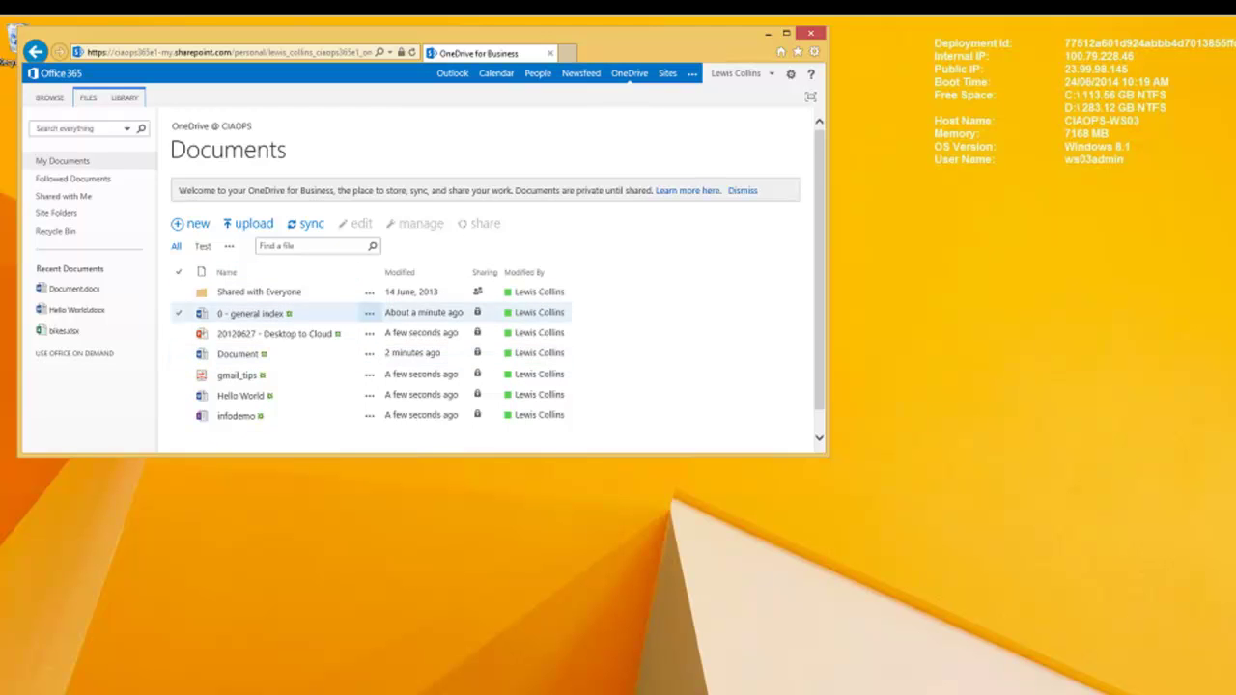
{"action": "left_click", "coordinate": [311, 223]}
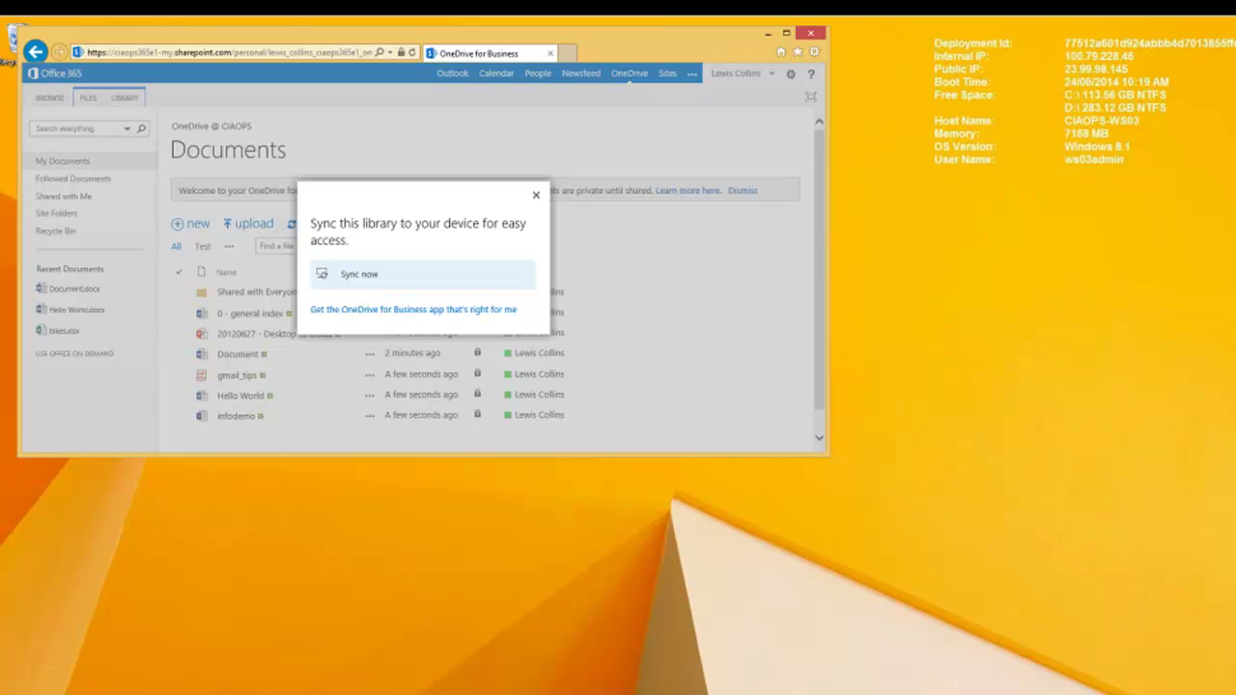
Sync the Documents library into the suggested local folder OneDrive @ CIAOPS 2 and show its files
{"action": "left_click", "coordinate": [371, 274]}
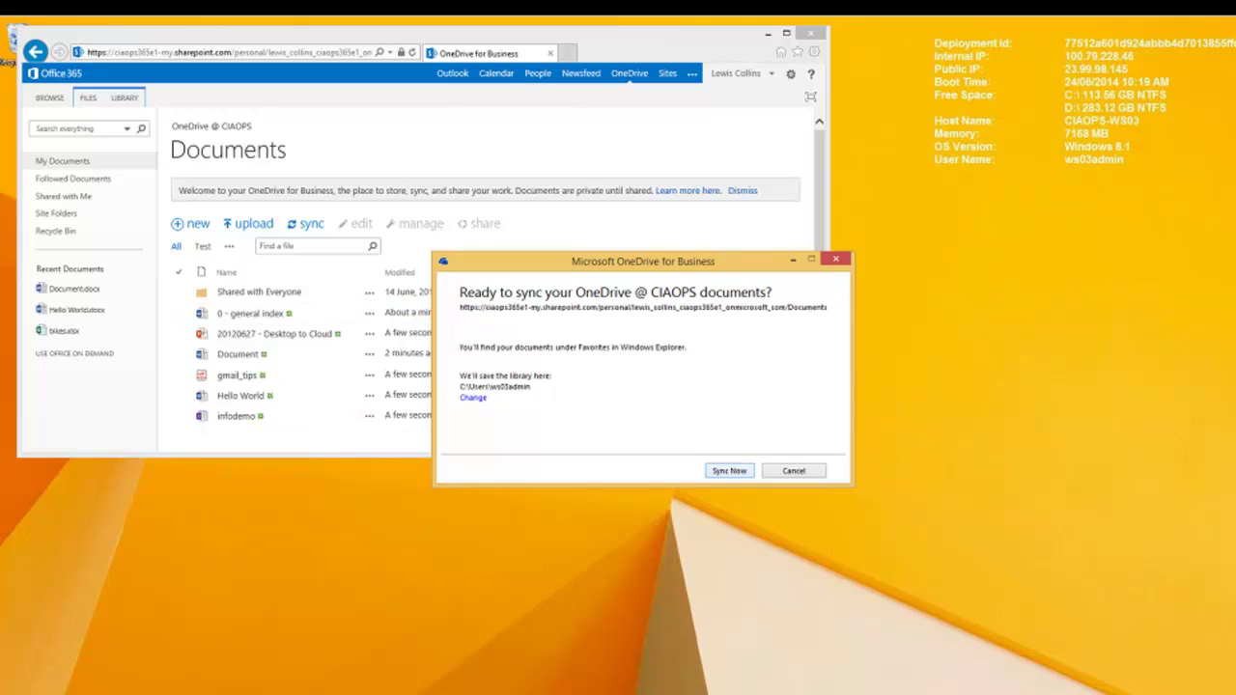
{"action": "left_click", "coordinate": [728, 471]}
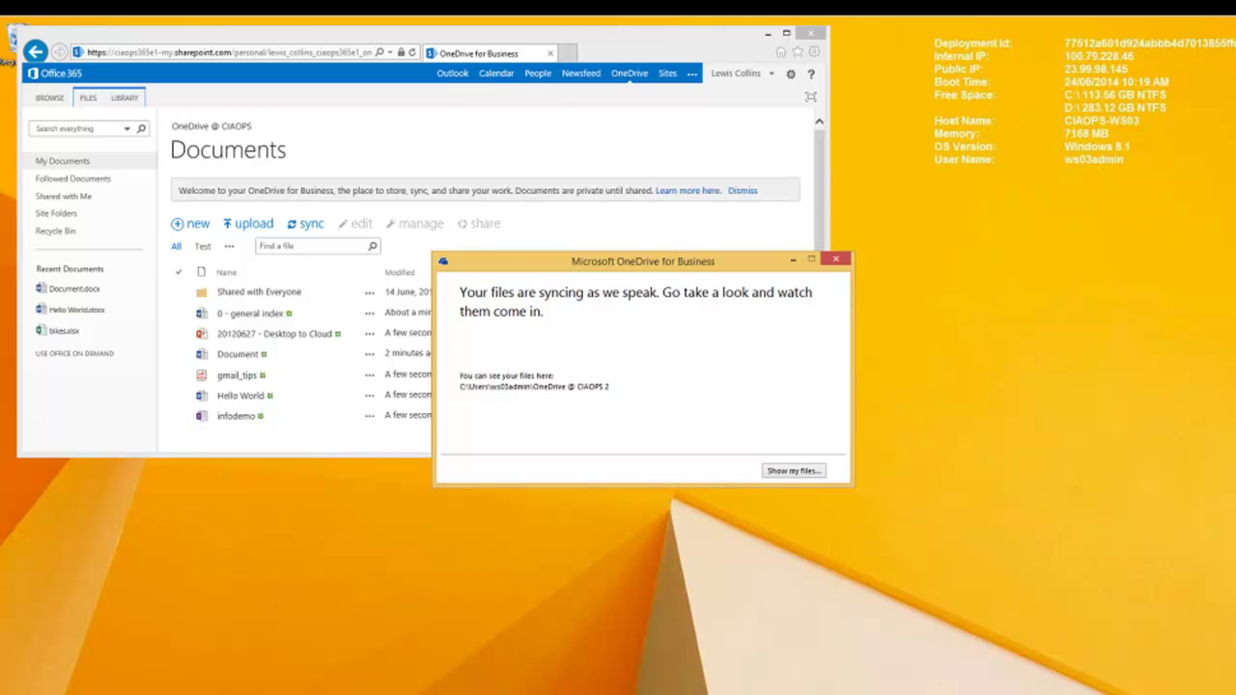
{"action": "left_click", "coordinate": [793, 471]}
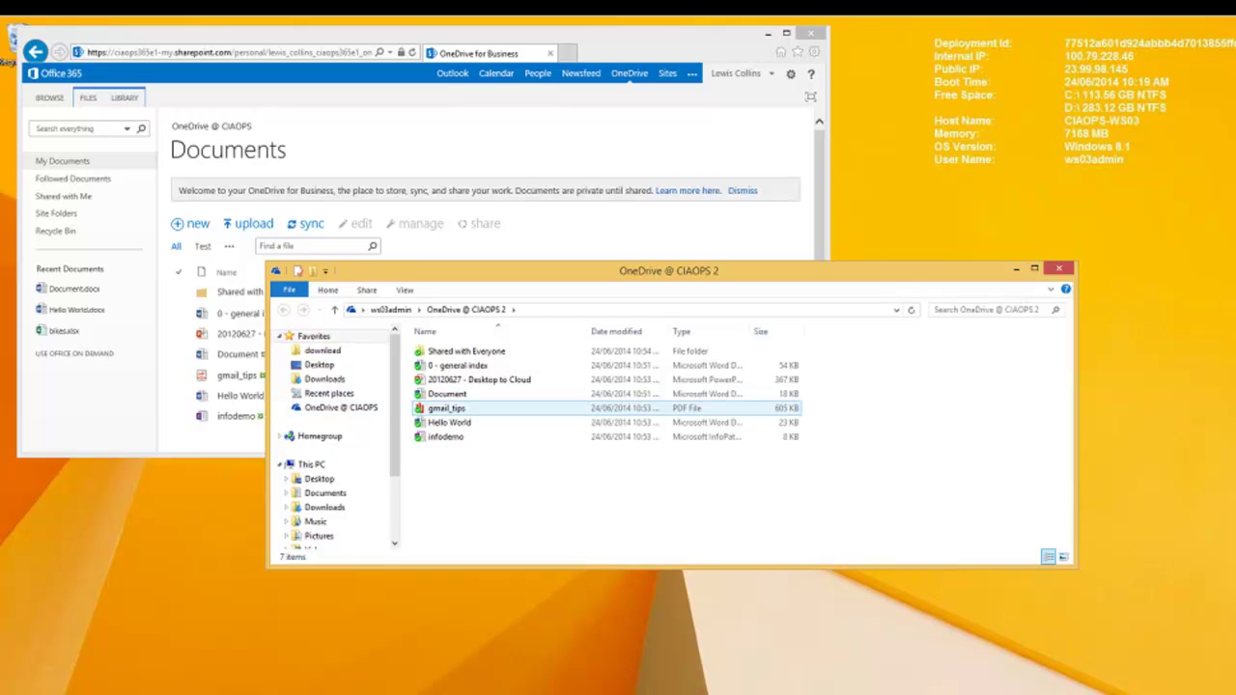
Move the synced folder window aside and open the local Document in Word
{"action": "left_click", "coordinate": [550, 272]}
{"action": "left_click_drag", "start_coordinate": [550, 272], "coordinate": [677, 272]}
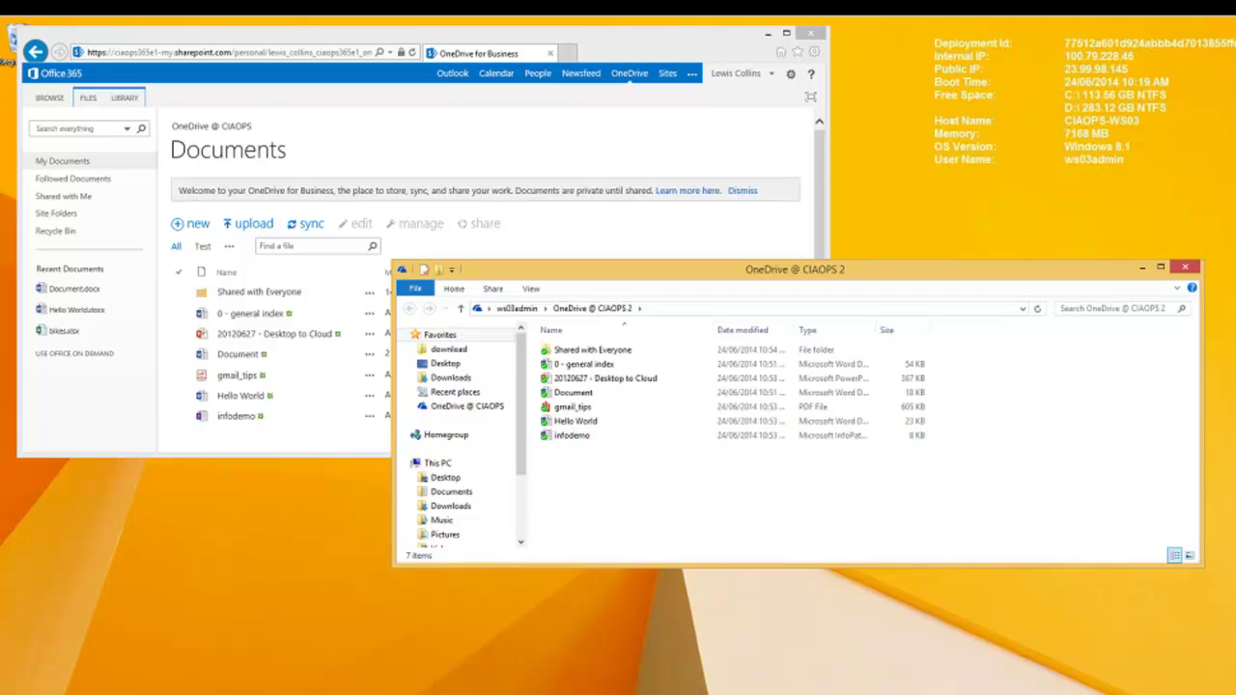
{"action": "left_click", "coordinate": [574, 393]}
{"action": "double_click", "coordinate": [573, 393]}
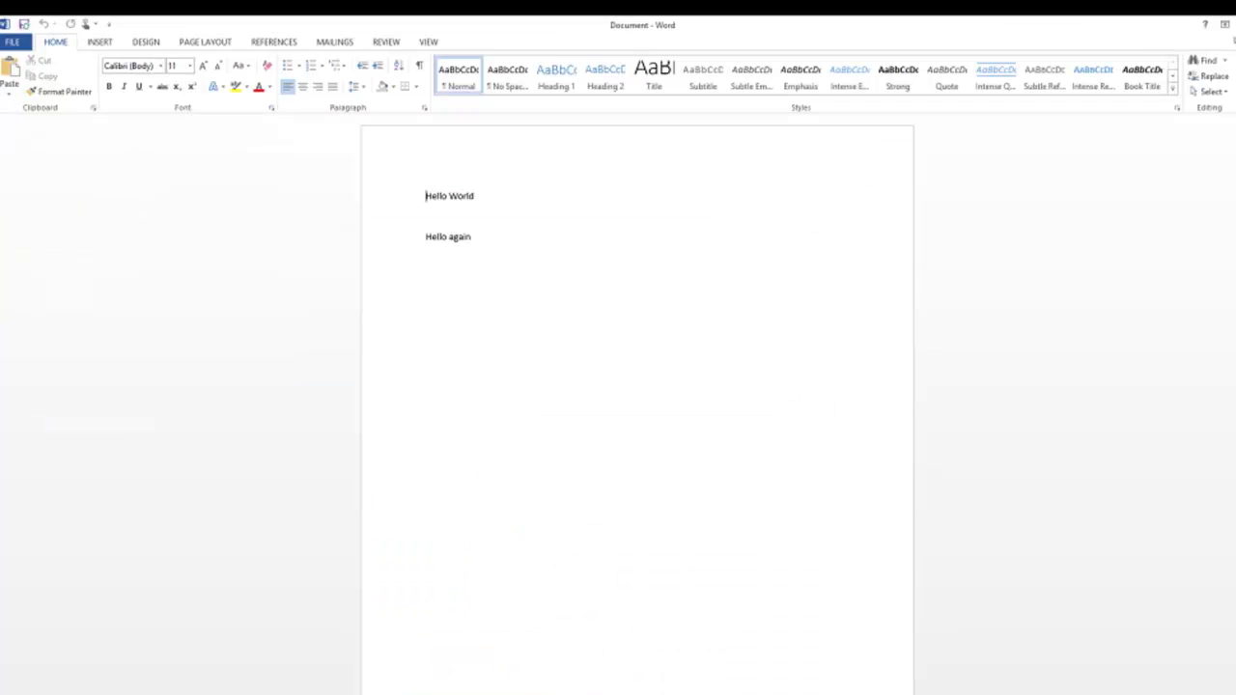
Add the line 'Hello once again' below 'Hello again', then save and close Word
{"action": "left_click", "coordinate": [489, 241]}
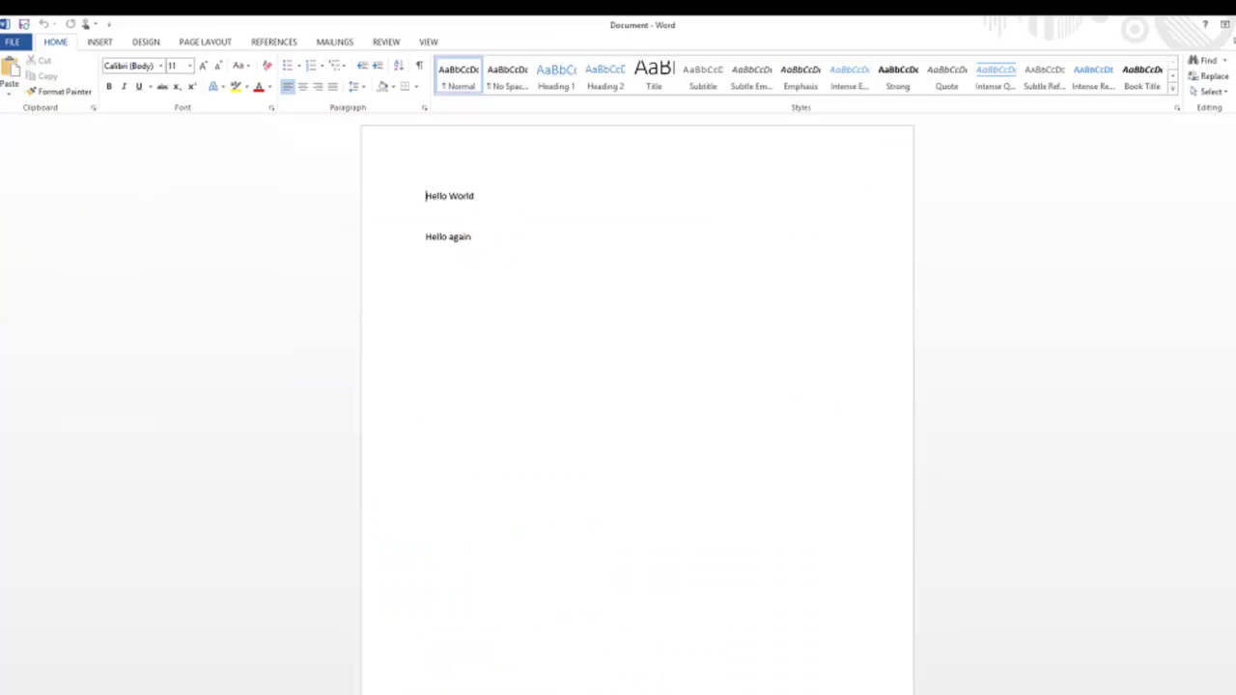
{"action": "key", "text": "Return"}
{"action": "type", "text": "Hello once again"}
{"action": "key", "text": "alt+F4"}
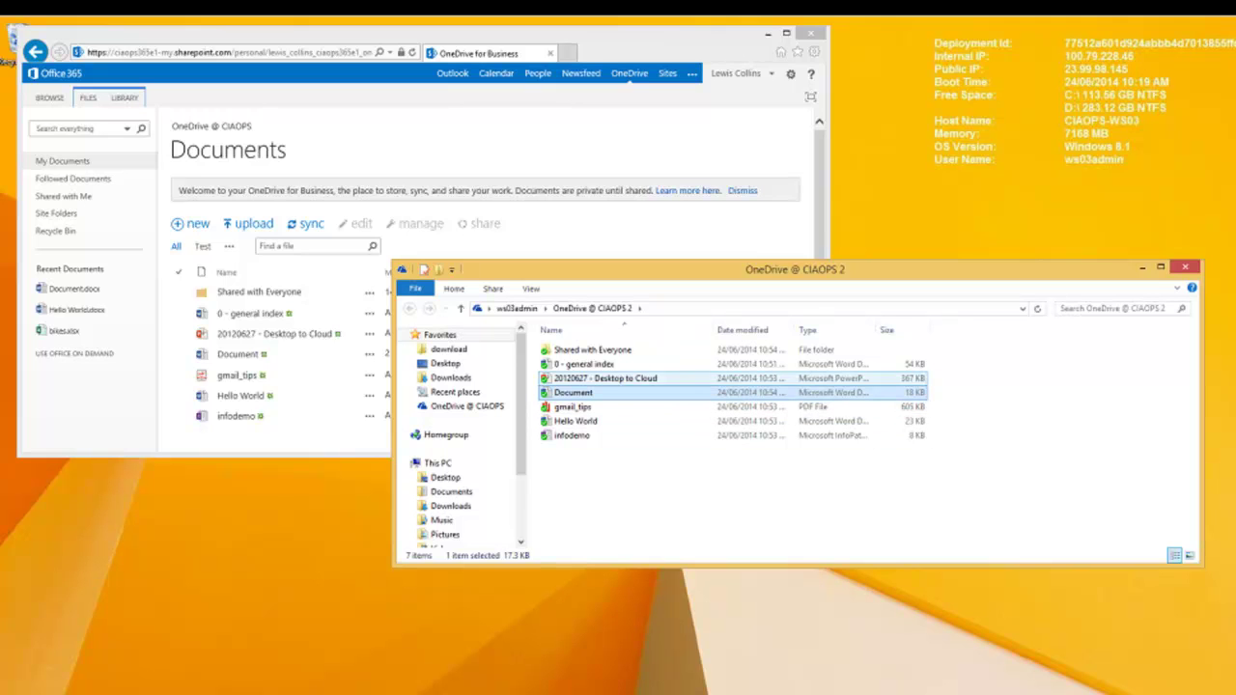
Refresh the OneDrive library in Internet Explorer and open Document in Word Online
{"action": "left_click", "coordinate": [626, 39]}
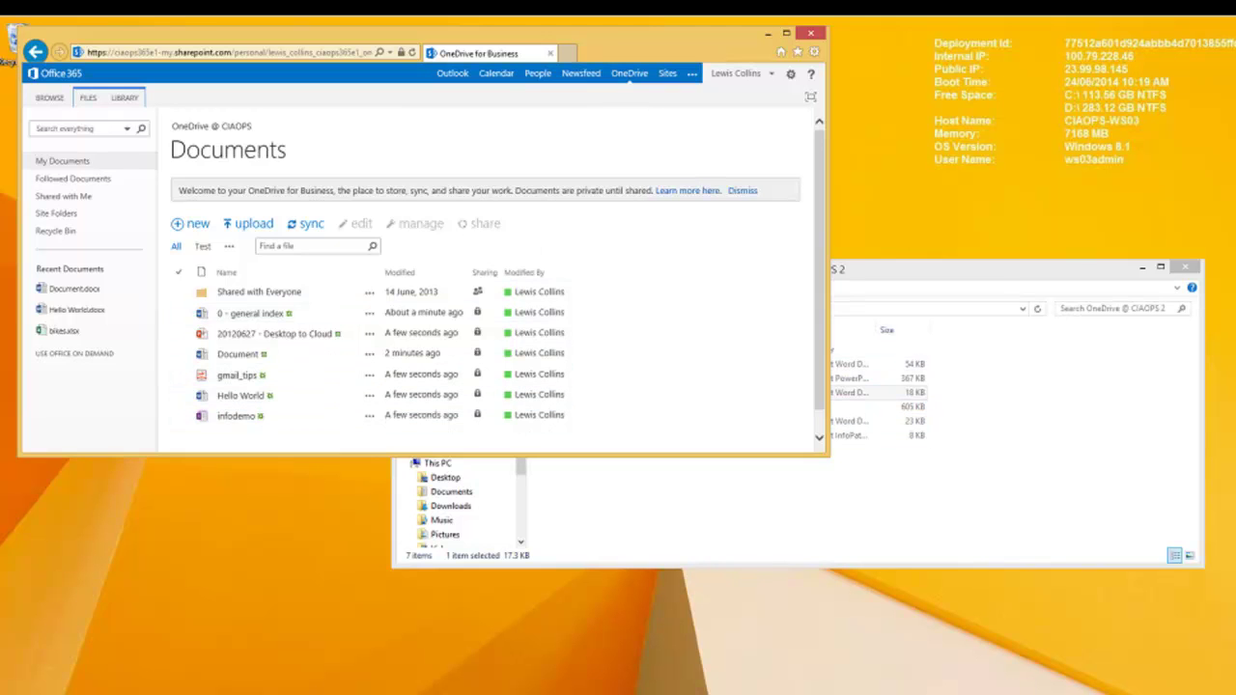
{"action": "left_click", "coordinate": [412, 52]}
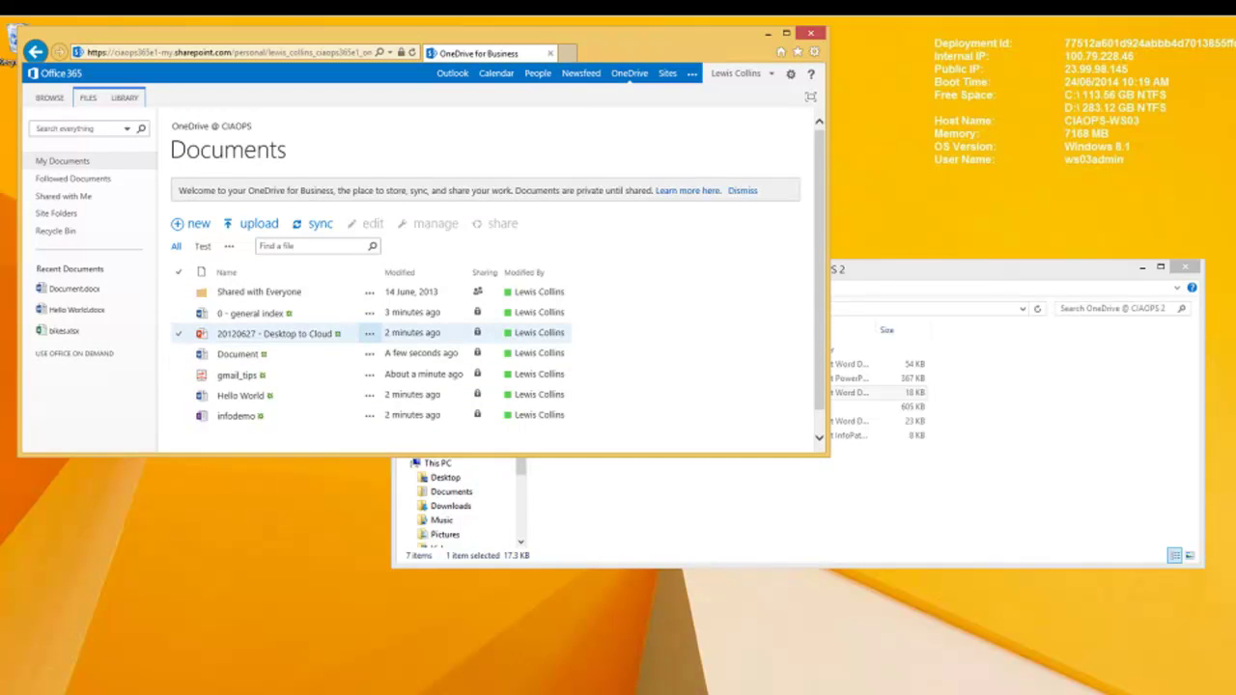
{"action": "left_click", "coordinate": [237, 354]}
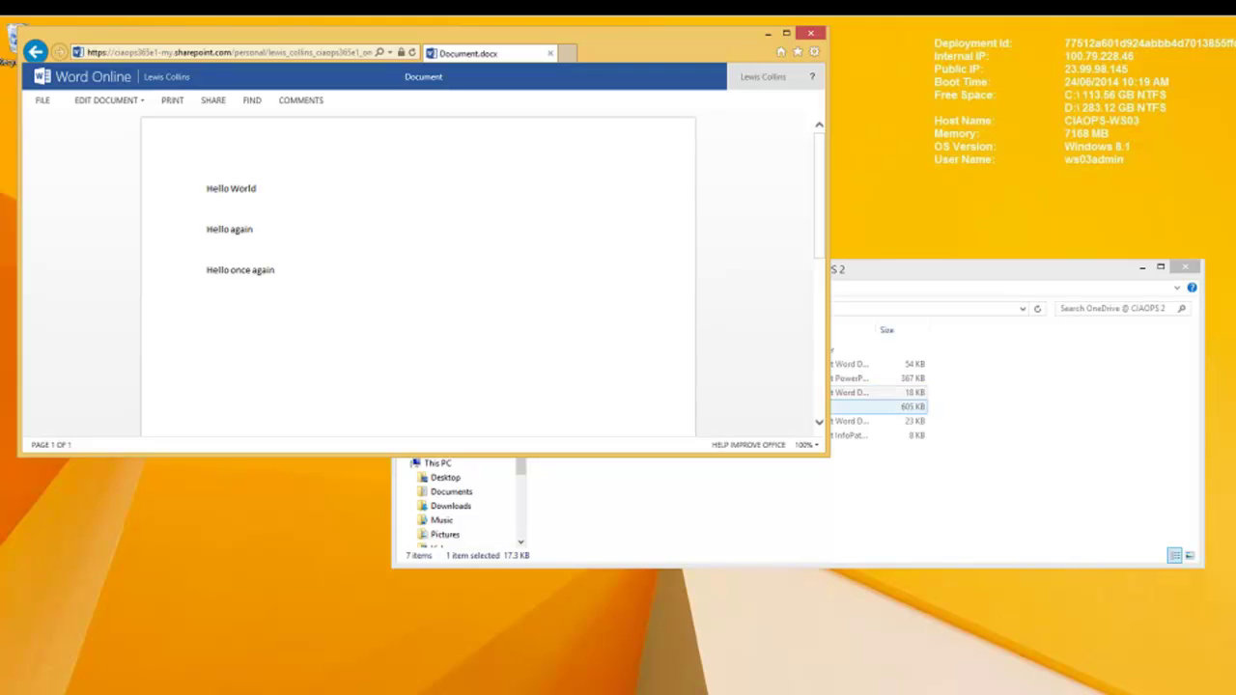
Return from Word Online to the OneDrive Documents library using the user name link
{"action": "left_click", "coordinate": [166, 77]}
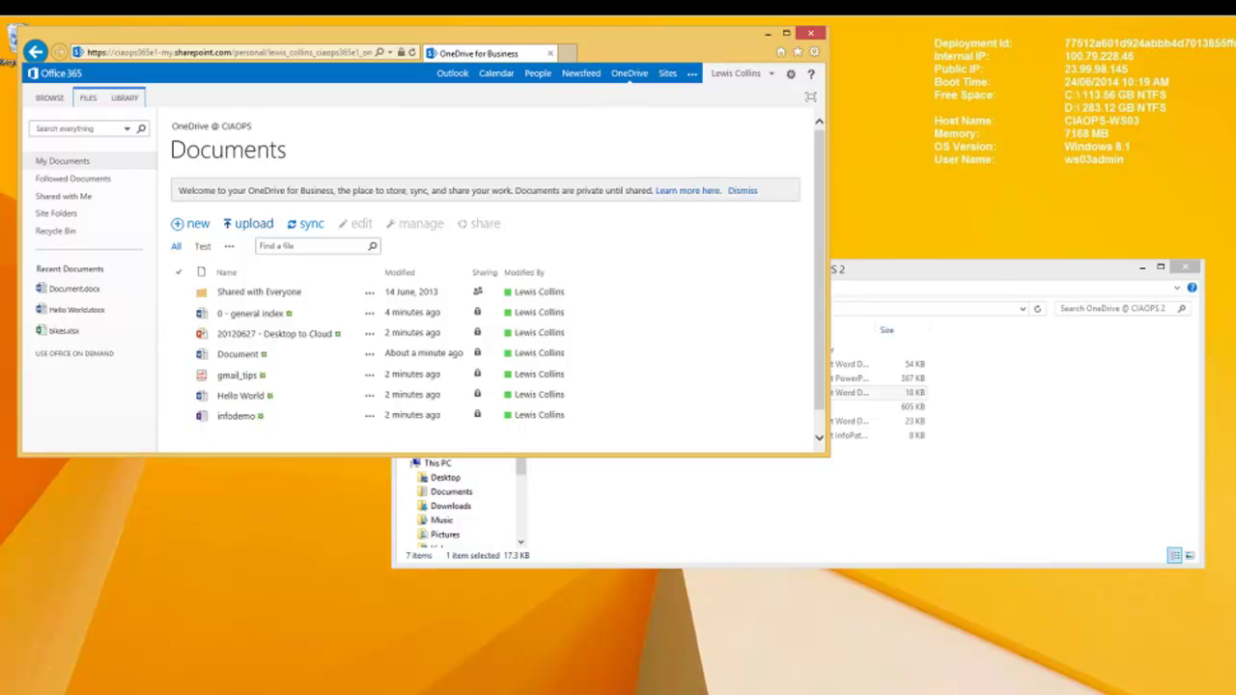
Use Open with Explorer on the LIBRARY ribbon to open Documents in File Explorer
{"action": "left_click", "coordinate": [125, 98]}
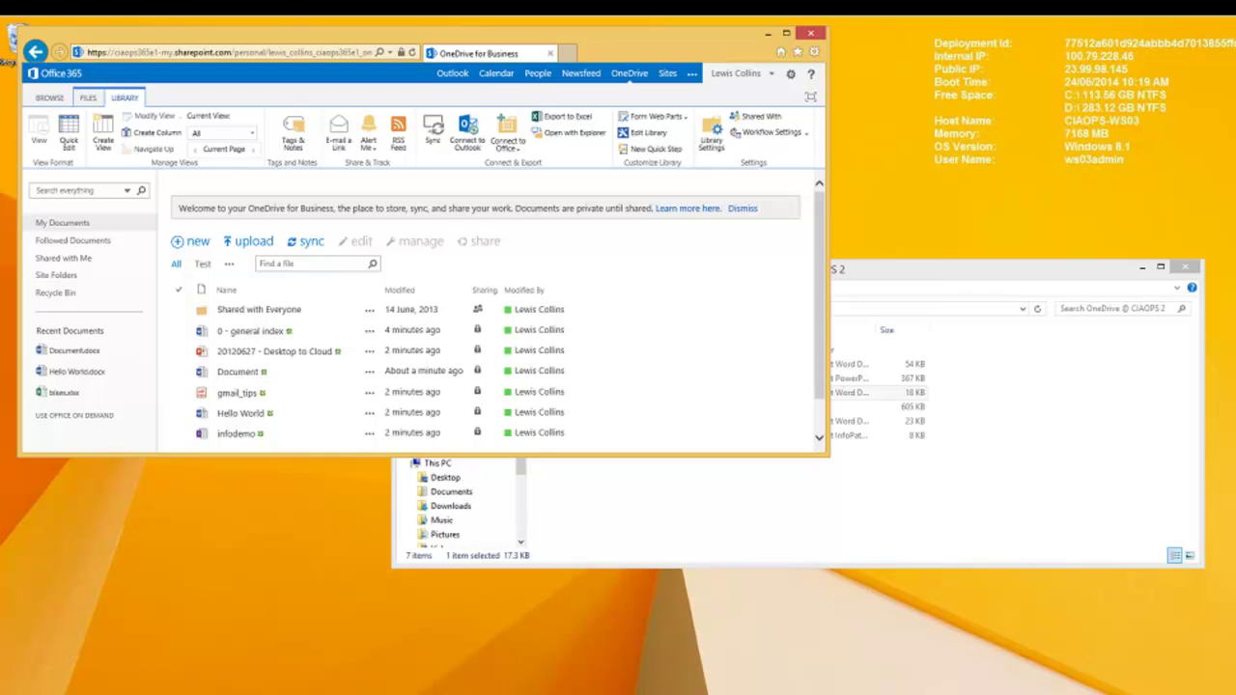
{"action": "left_click", "coordinate": [568, 133]}
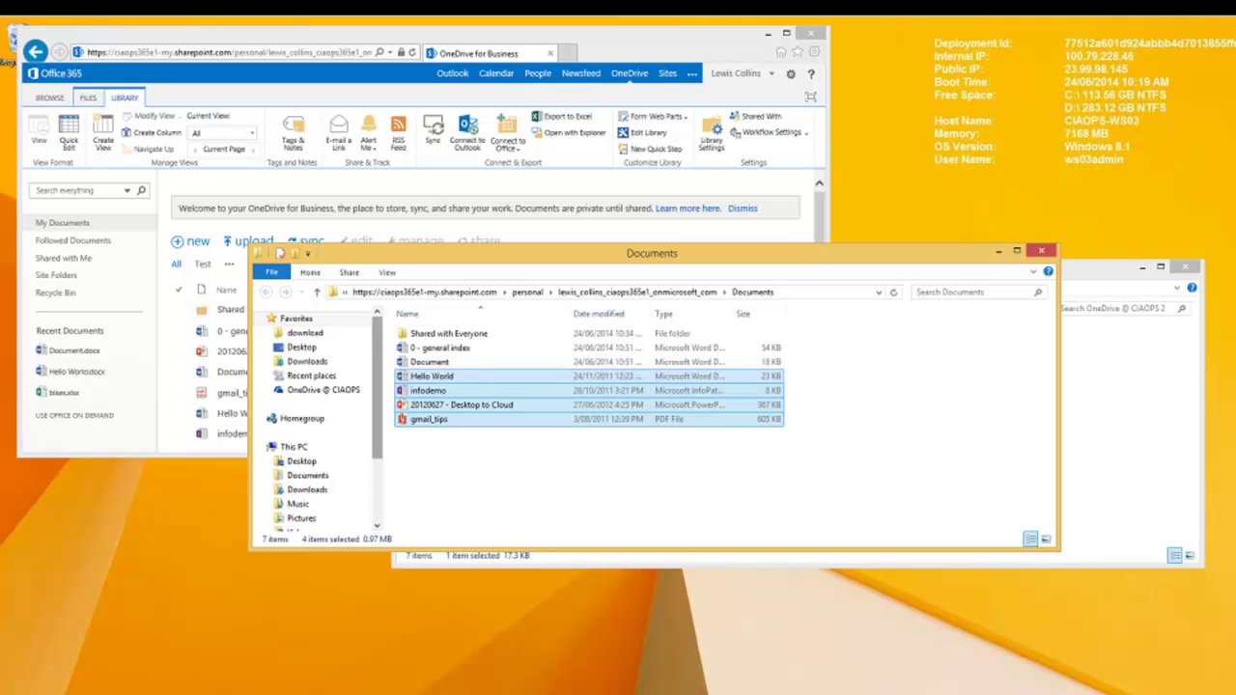
Select South - New 2010 doc and wikis in the download folder
{"action": "left_click", "coordinate": [477, 451]}
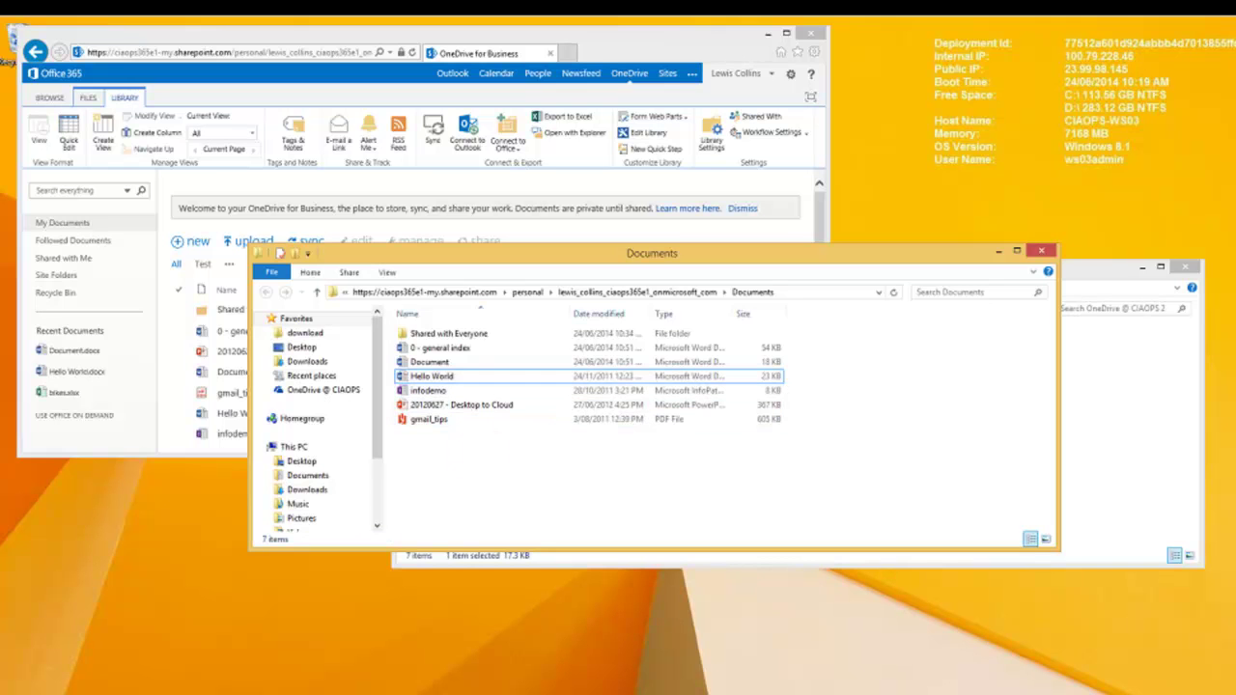
{"action": "left_click", "coordinate": [1095, 450]}
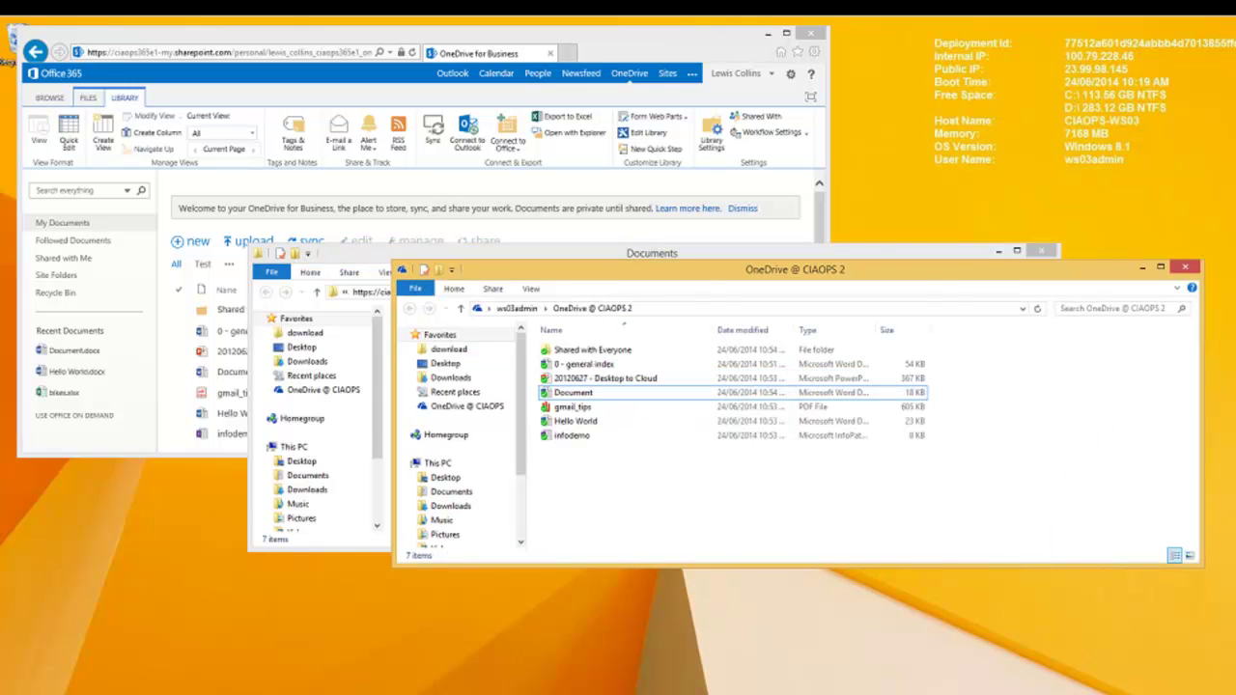
{"action": "mouse_move", "coordinate": [227, 691]}
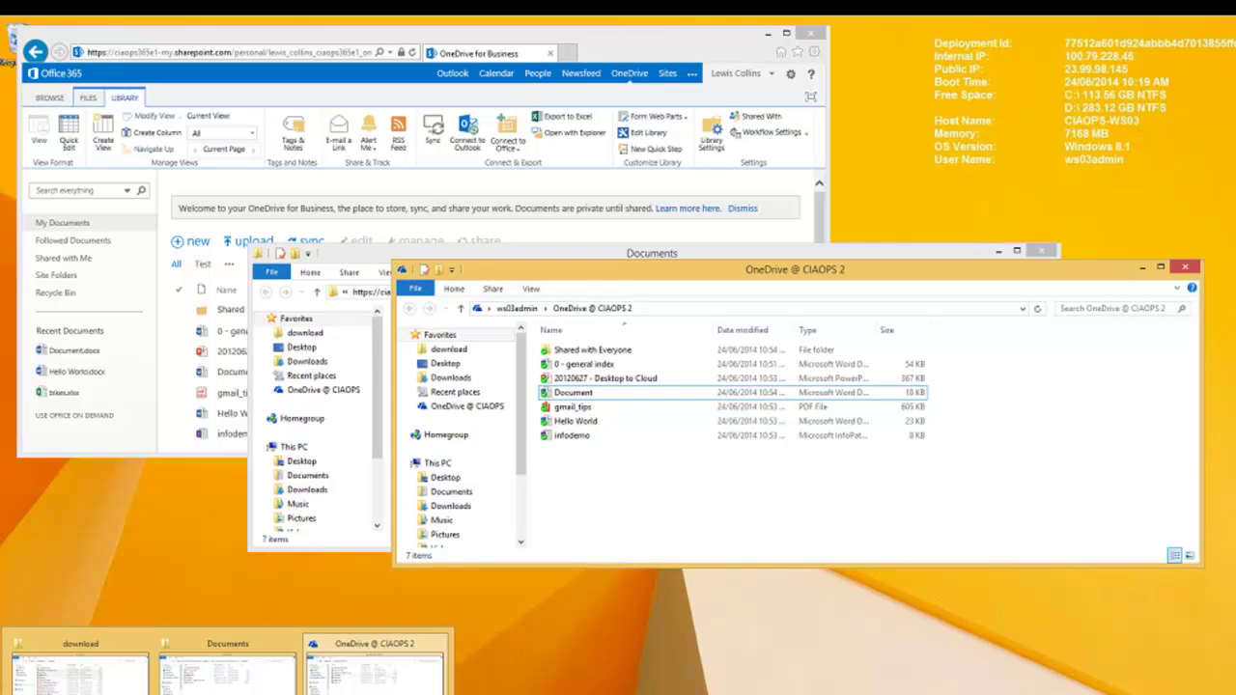
{"action": "left_click", "coordinate": [81, 674]}
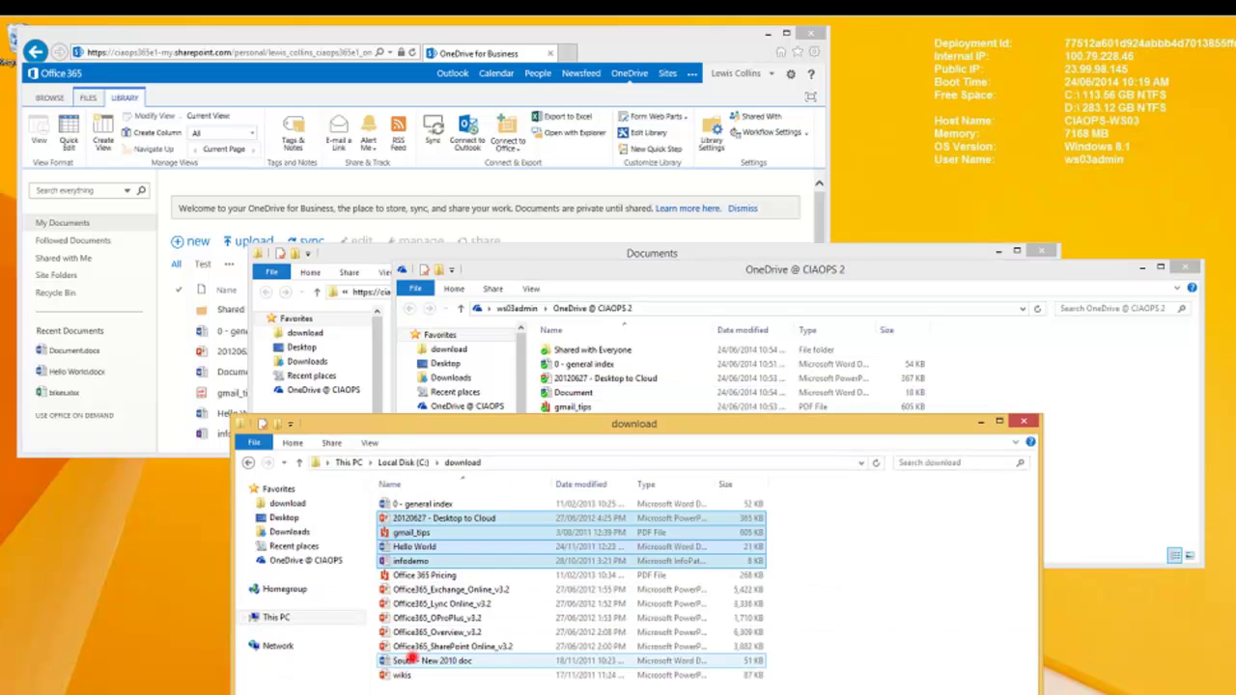
{"action": "left_click", "coordinate": [406, 661]}
{"action": "key", "text": "shift+Down"}
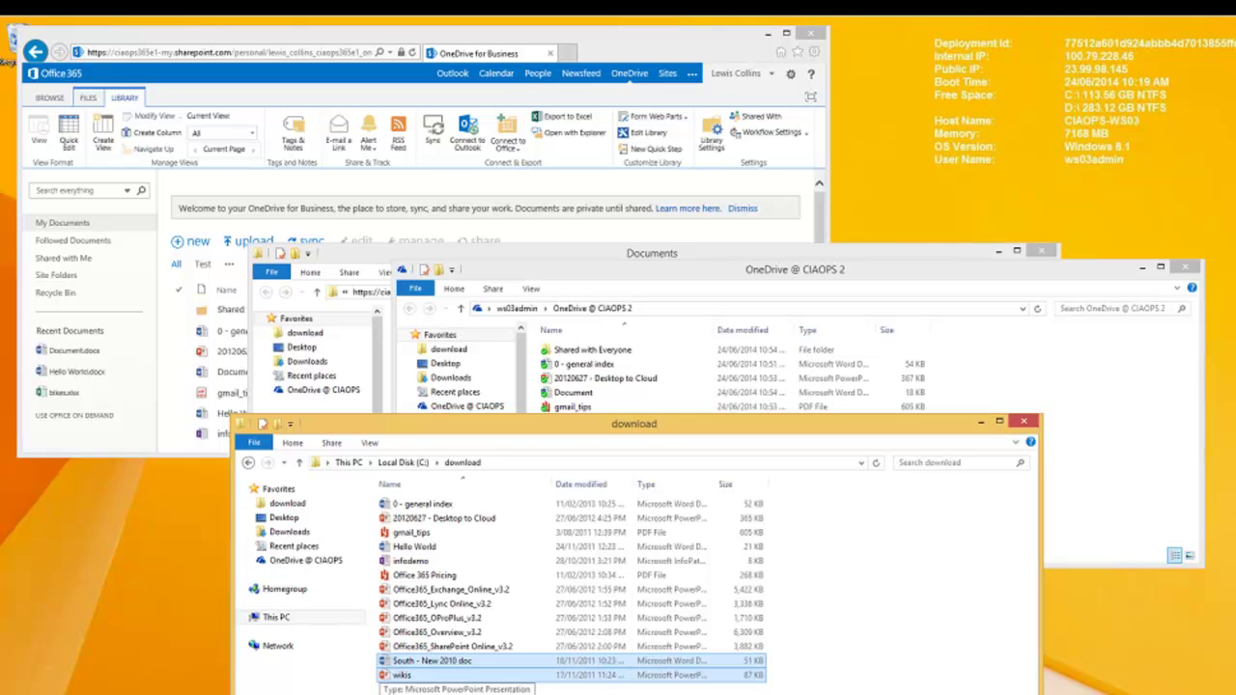
Paste South - New 2010 doc and wikis into the Documents library folder
{"action": "left_click", "coordinate": [469, 251]}
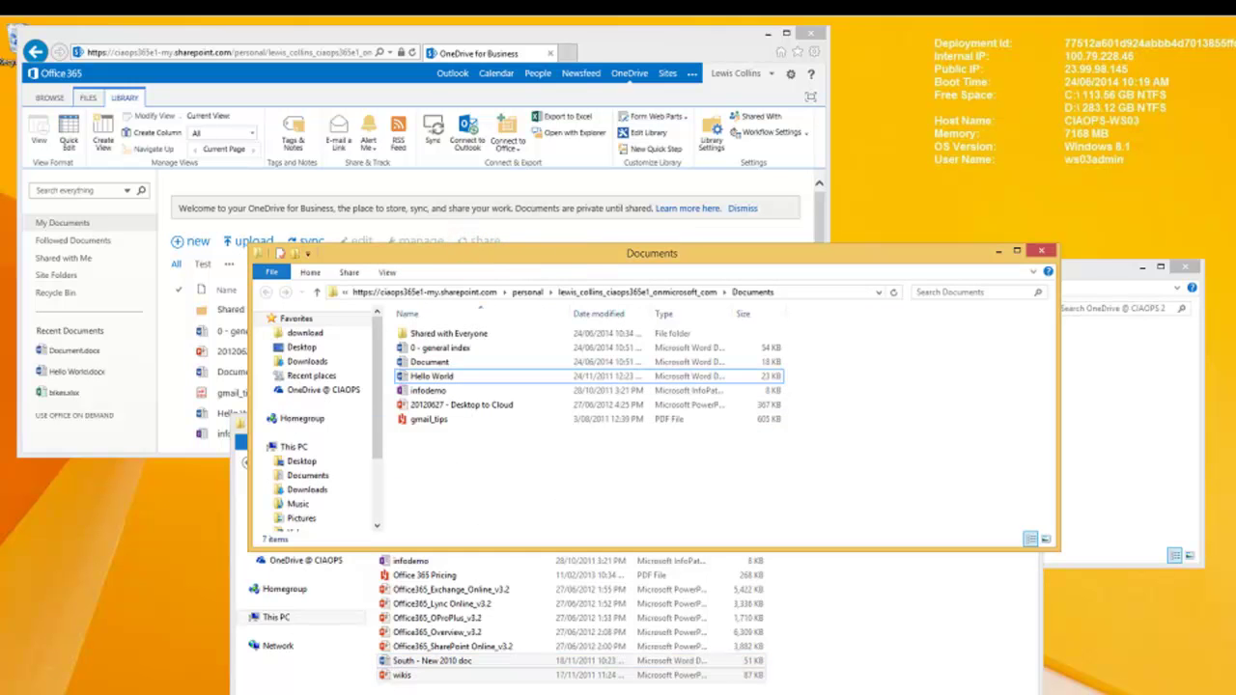
{"action": "right_click", "coordinate": [459, 485]}
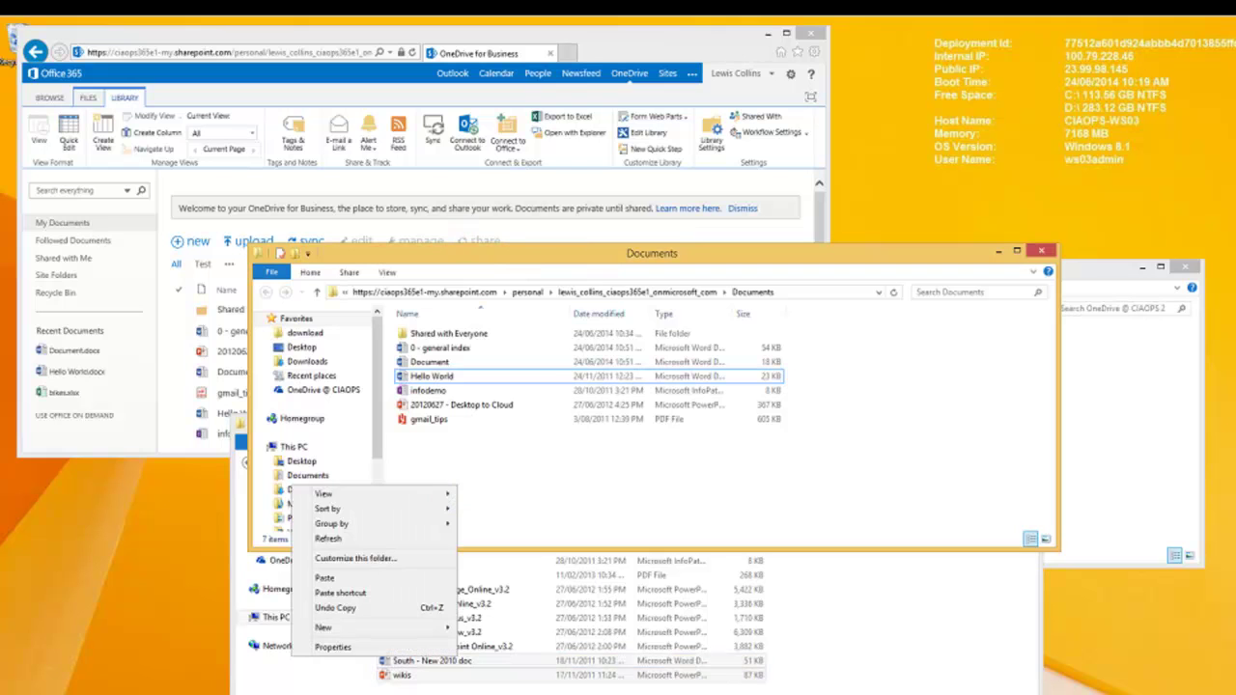
{"action": "left_click", "coordinate": [375, 577]}
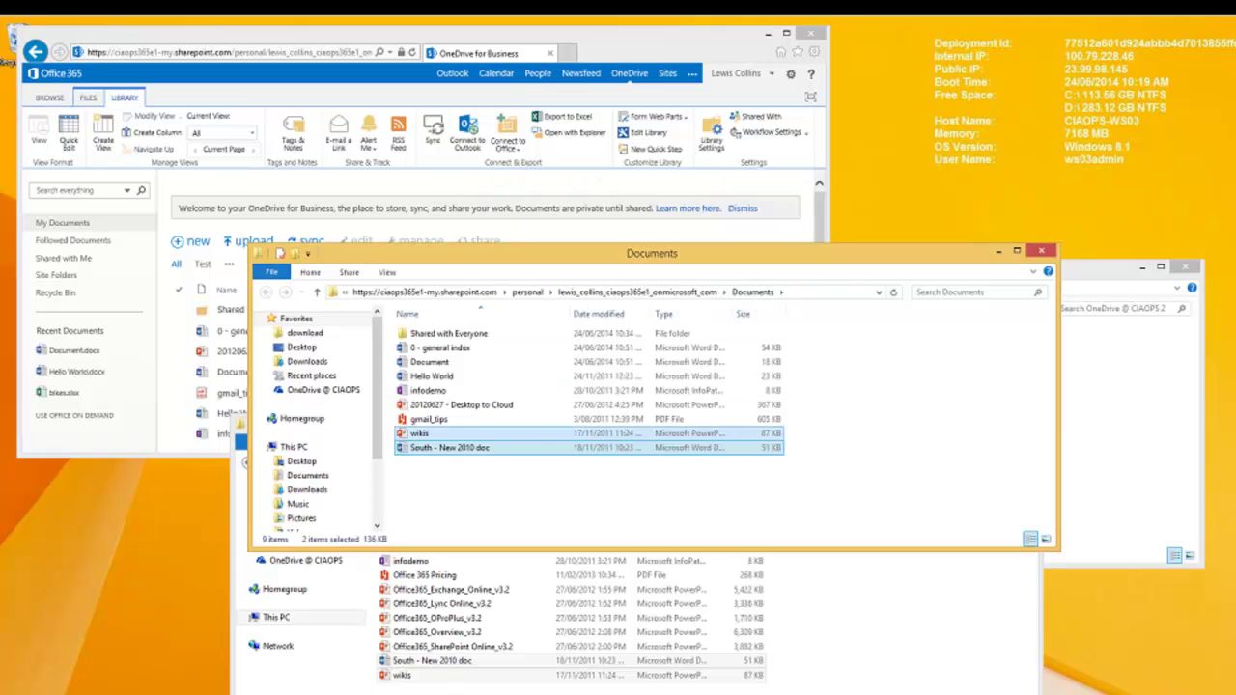
Show the web library's file list and enlarge the browser to reveal the new wikis row
{"action": "left_click", "coordinate": [1101, 269]}
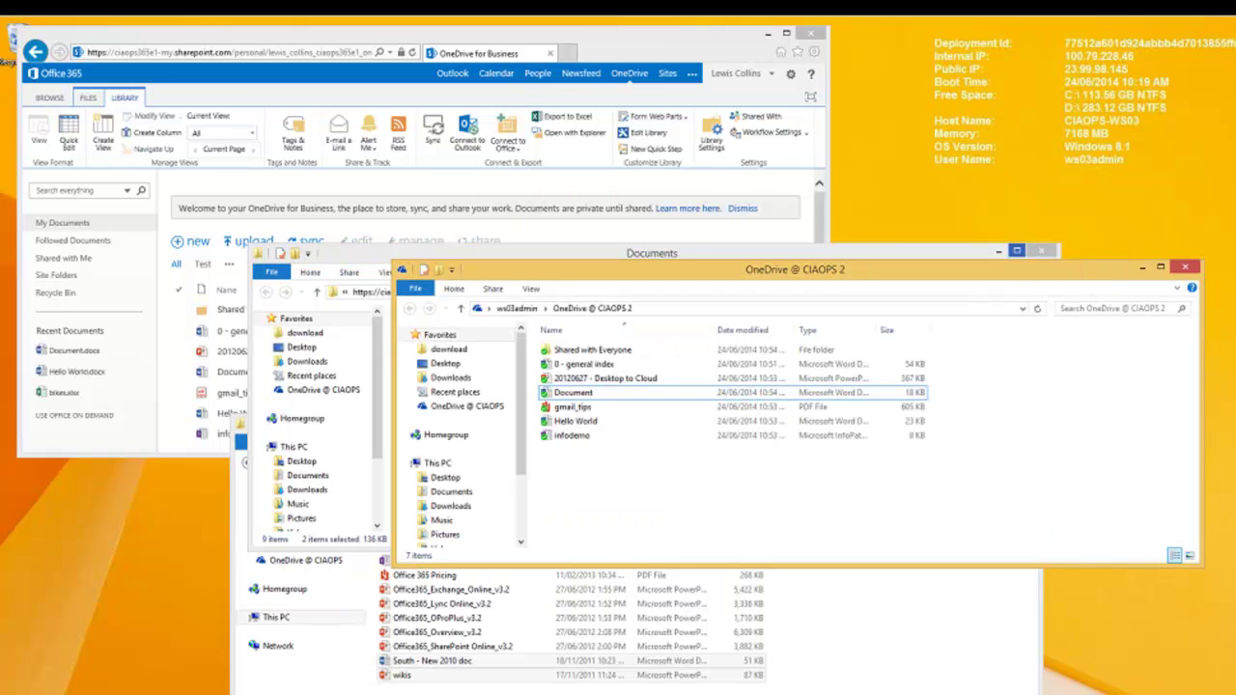
{"action": "left_click", "coordinate": [998, 251]}
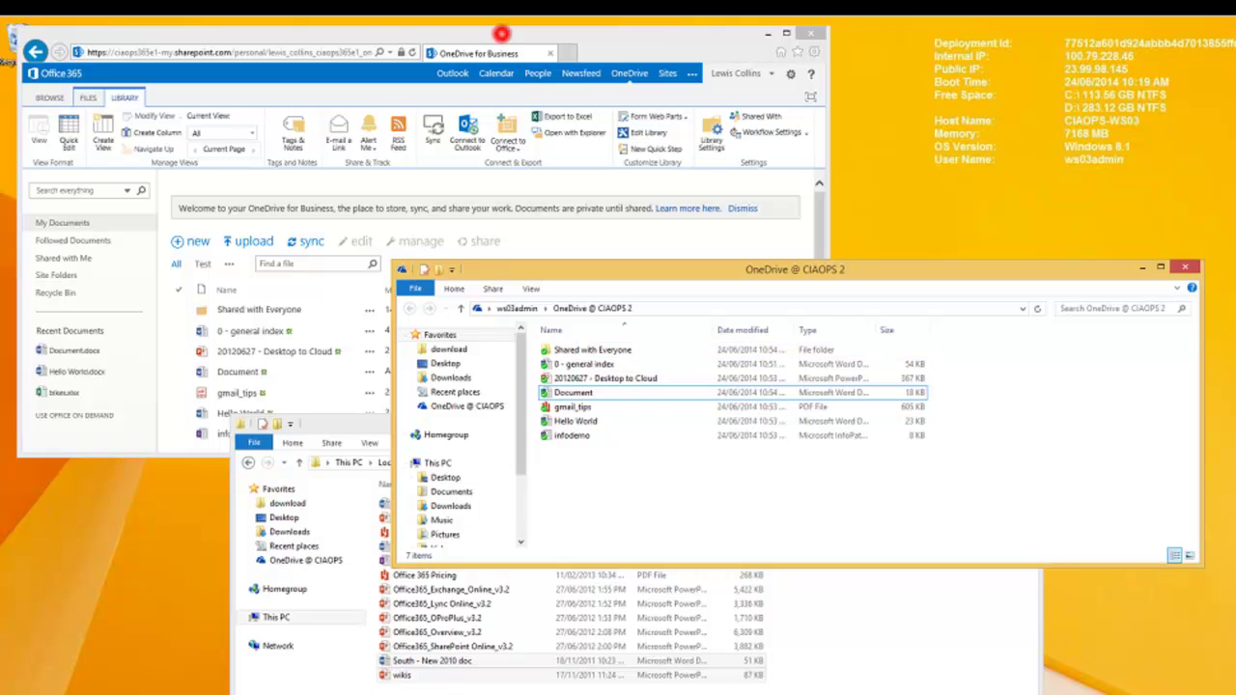
{"action": "left_click", "coordinate": [502, 34]}
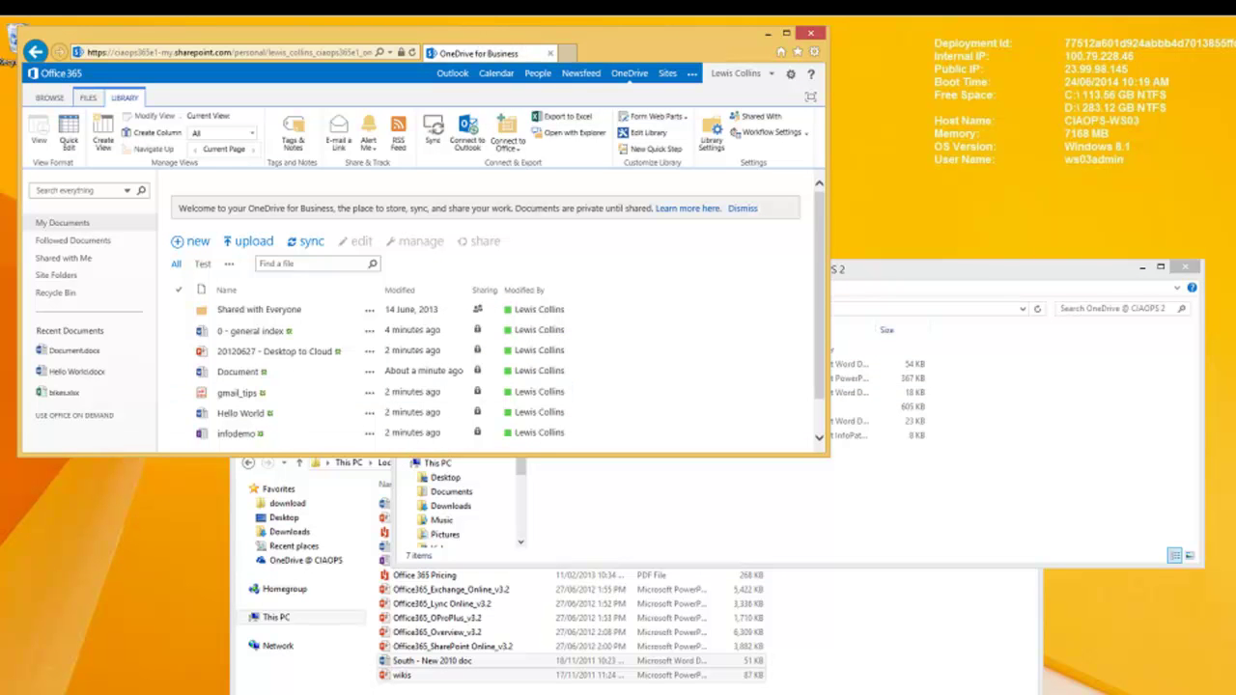
{"action": "left_click", "coordinate": [50, 97]}
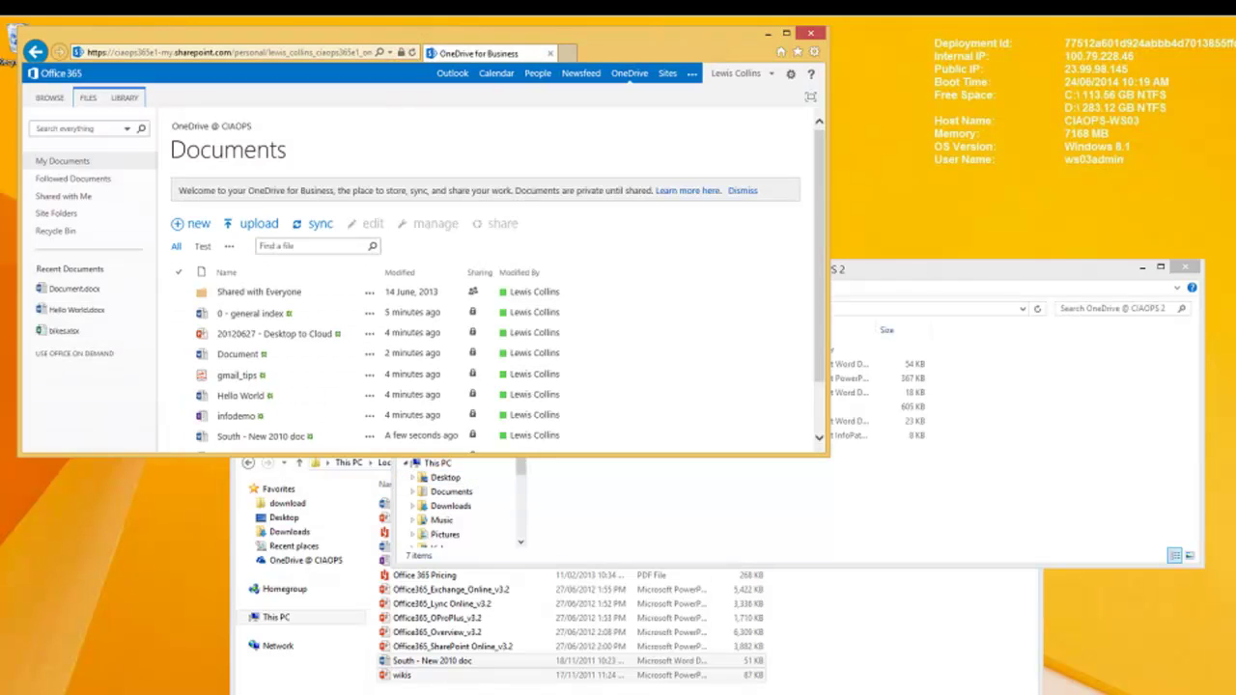
{"action": "left_click_drag", "start_coordinate": [582, 451], "coordinate": [582, 527]}
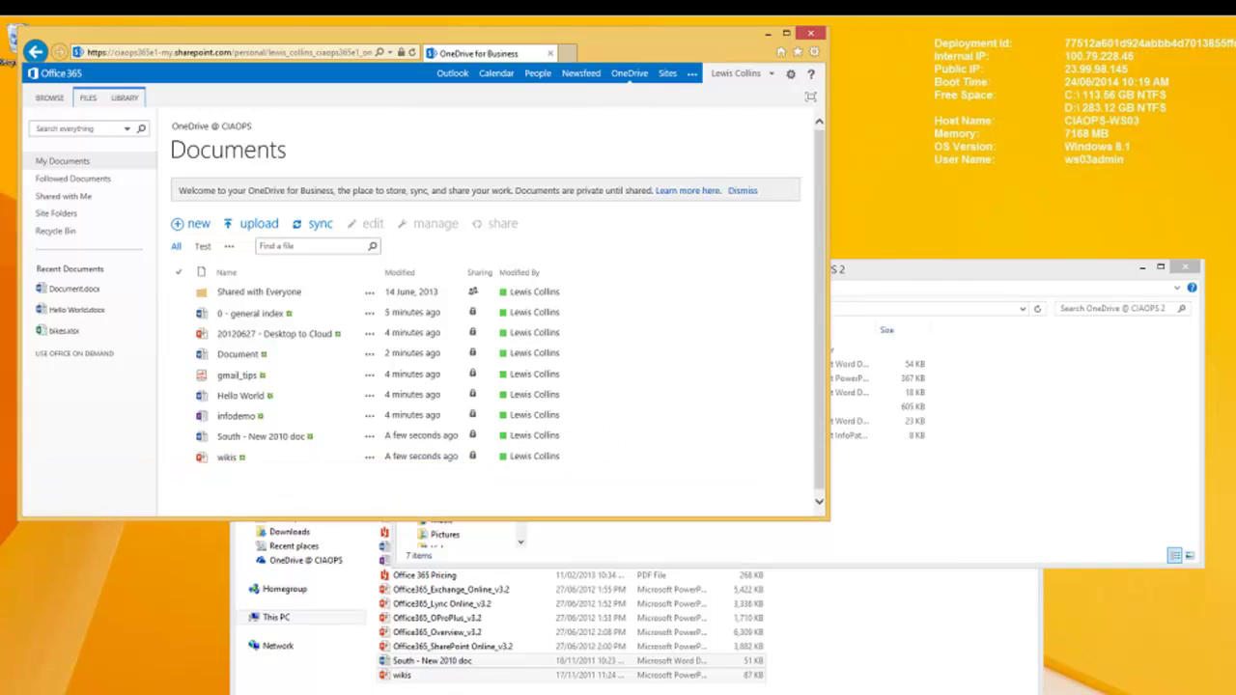
{"action": "left_click", "coordinate": [889, 270]}
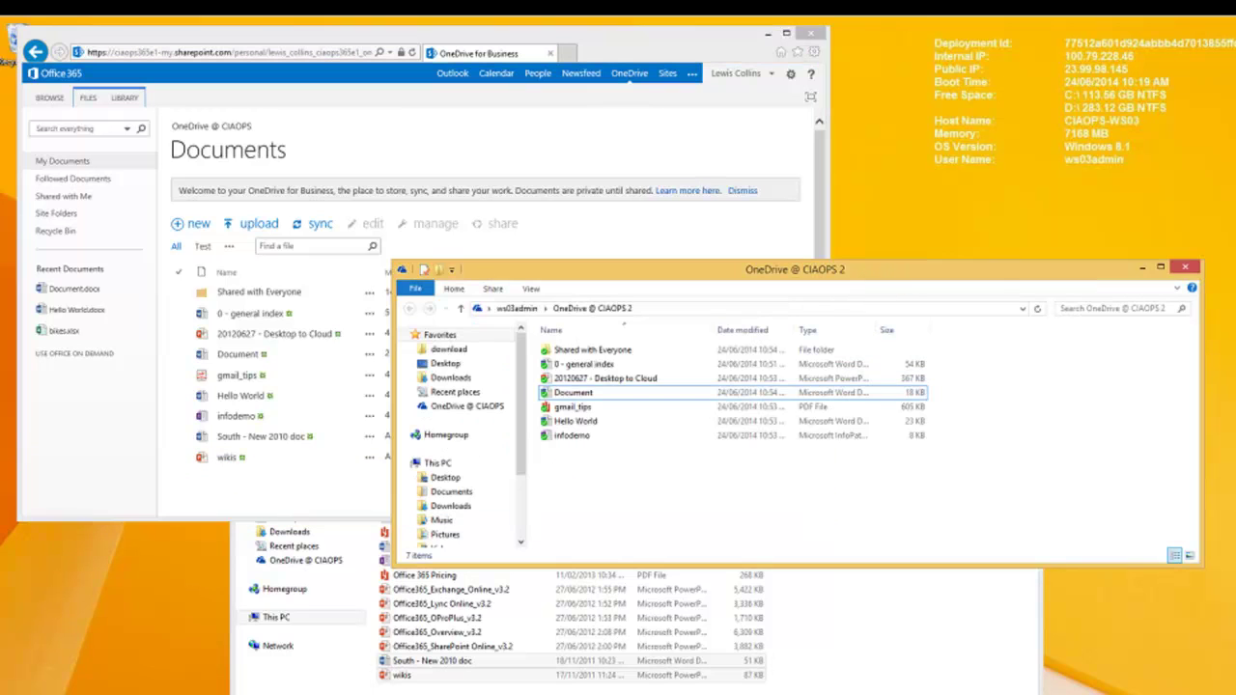
Reload the local OneDrive @ CIAOPS 2 folder so South - New 2010 doc and wikis appear
{"action": "left_click", "coordinate": [461, 392]}
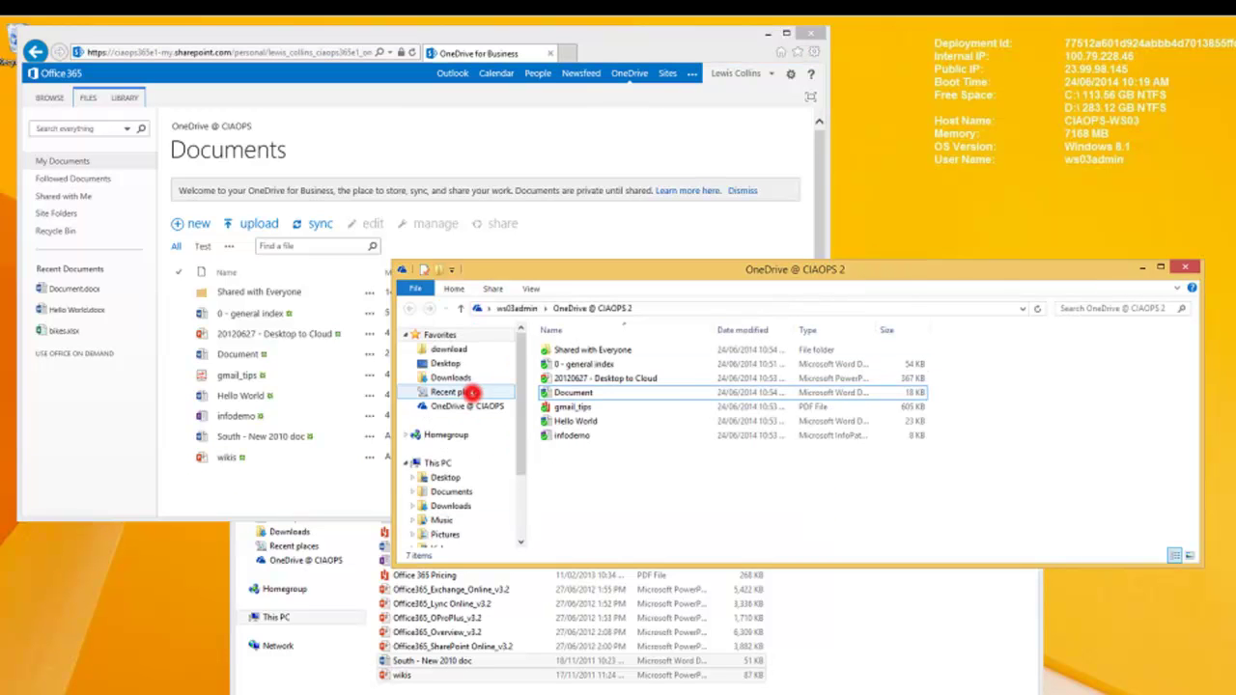
{"action": "left_click", "coordinate": [463, 407]}
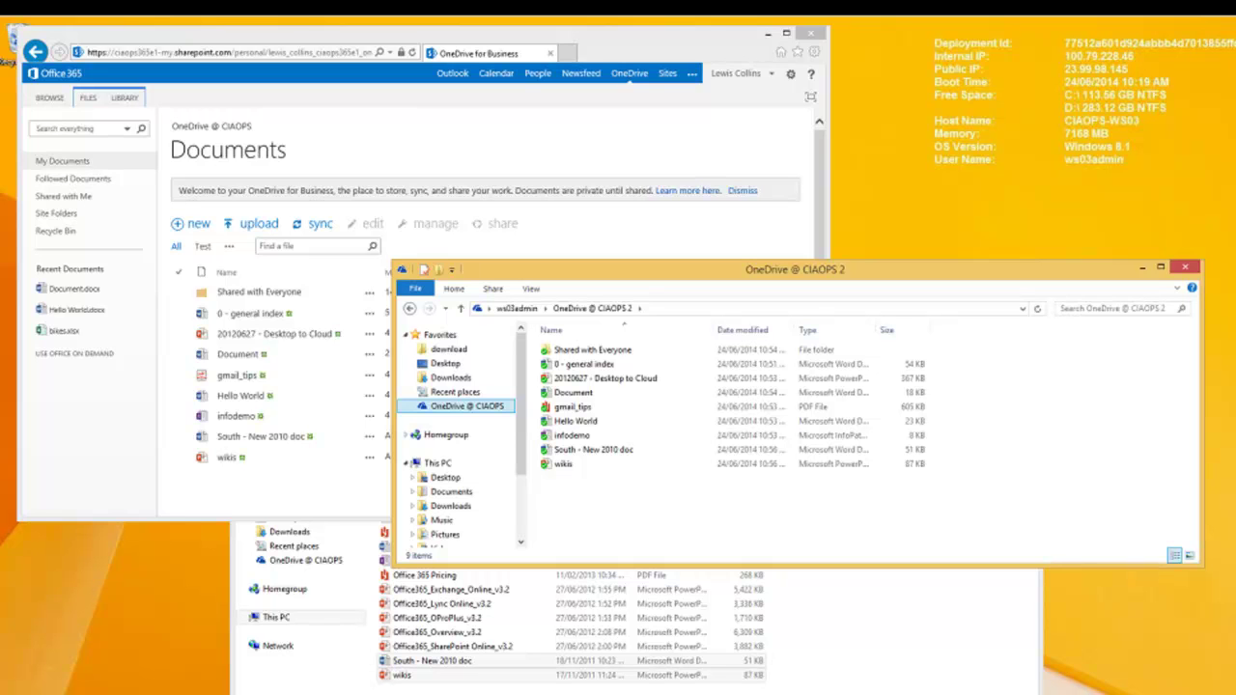
{"action": "left_click", "coordinate": [640, 126]}
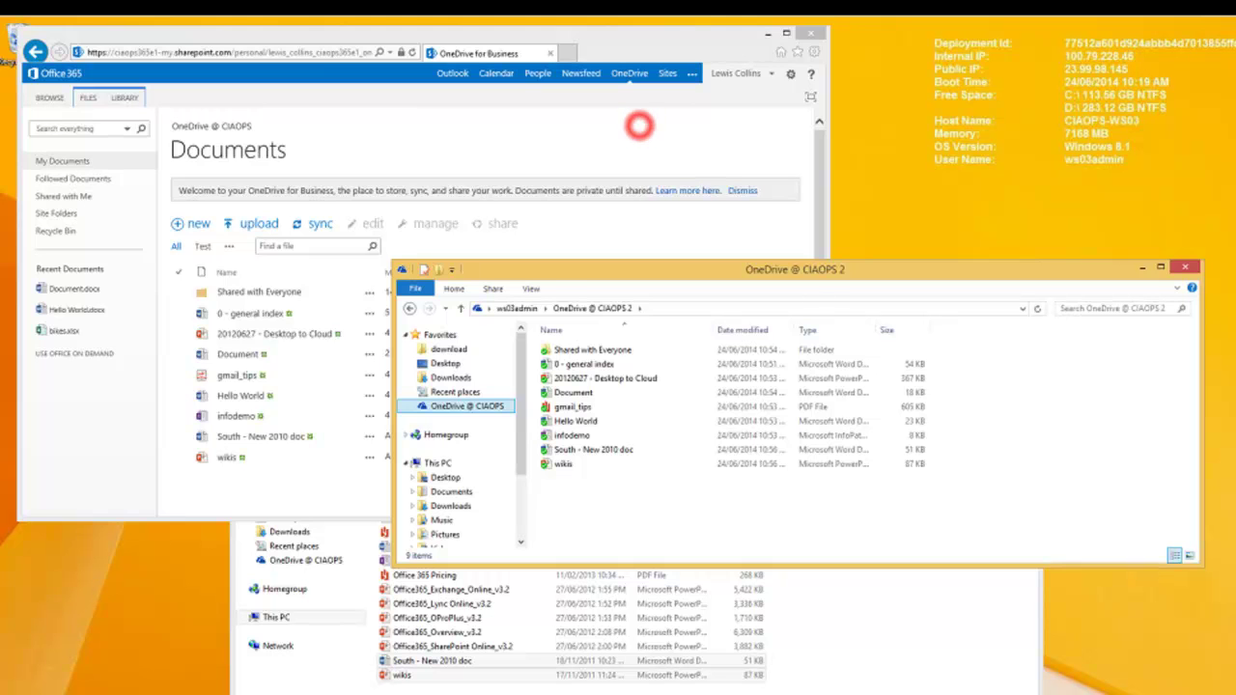
Minimize both Explorer windows and show the web library's Create a new file options
{"action": "left_click", "coordinate": [1143, 267]}
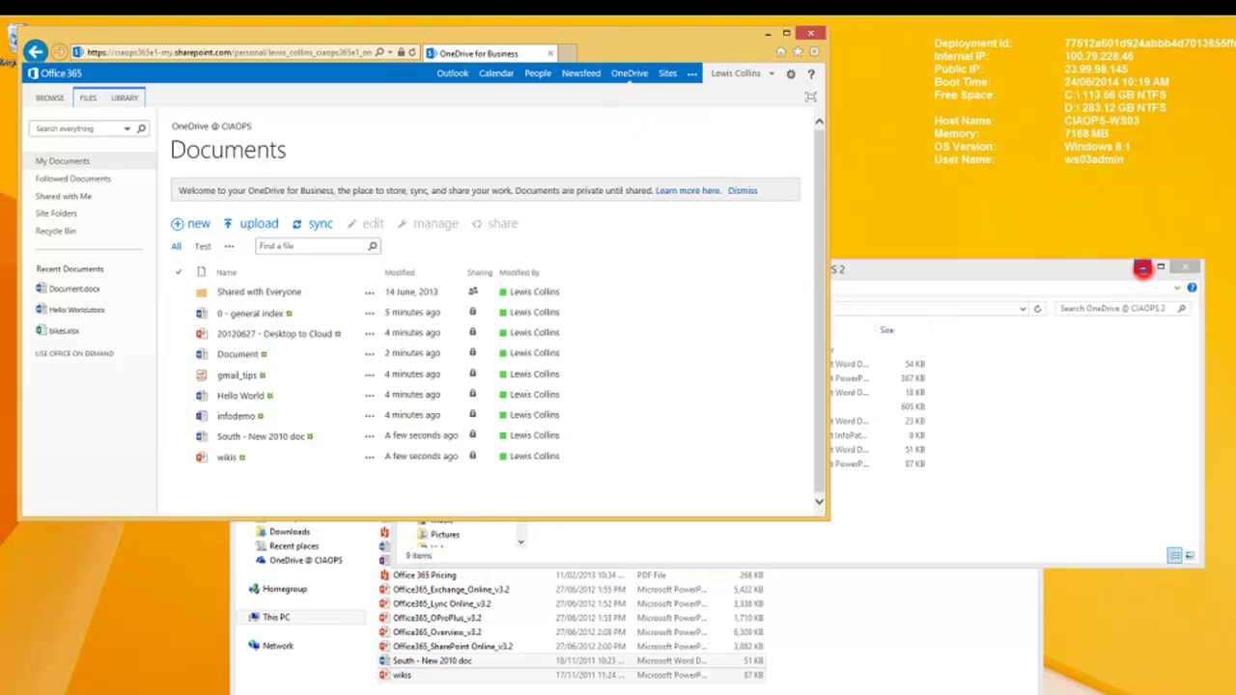
{"action": "left_click", "coordinate": [981, 422]}
{"action": "left_click", "coordinate": [190, 223]}
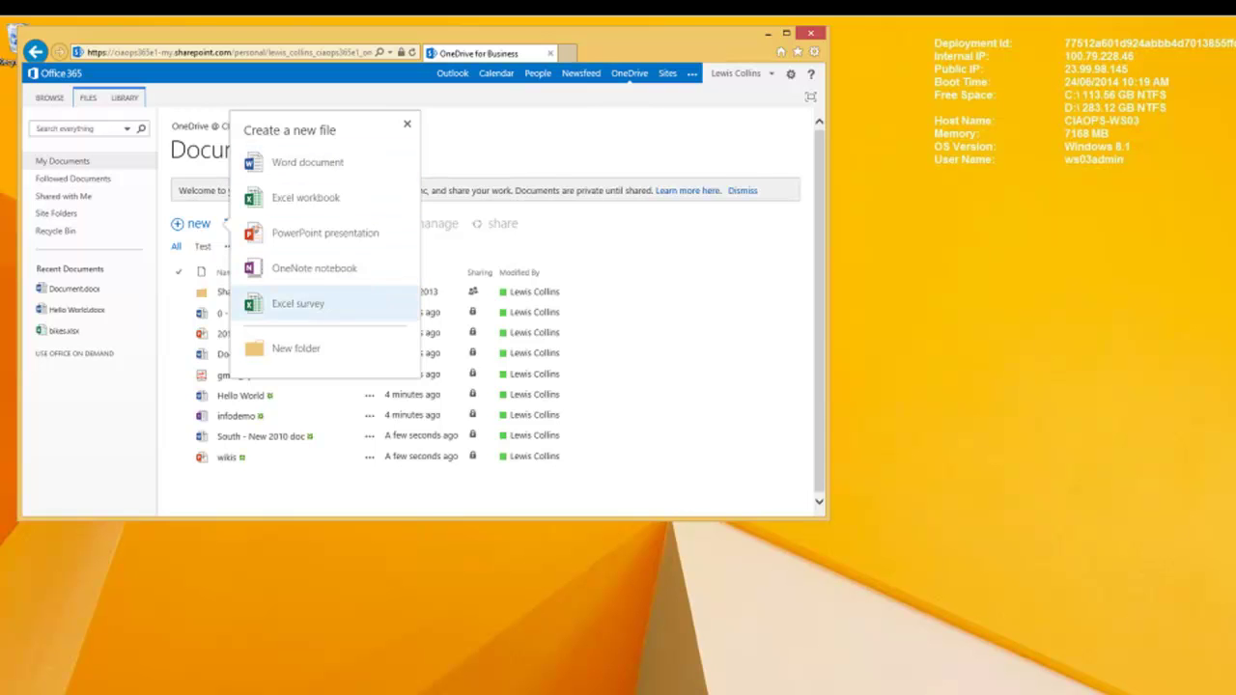
Dismiss the Create a new file panel and cancel the Add a document upload dialog
{"action": "left_click", "coordinate": [628, 241]}
{"action": "left_click", "coordinate": [249, 224]}
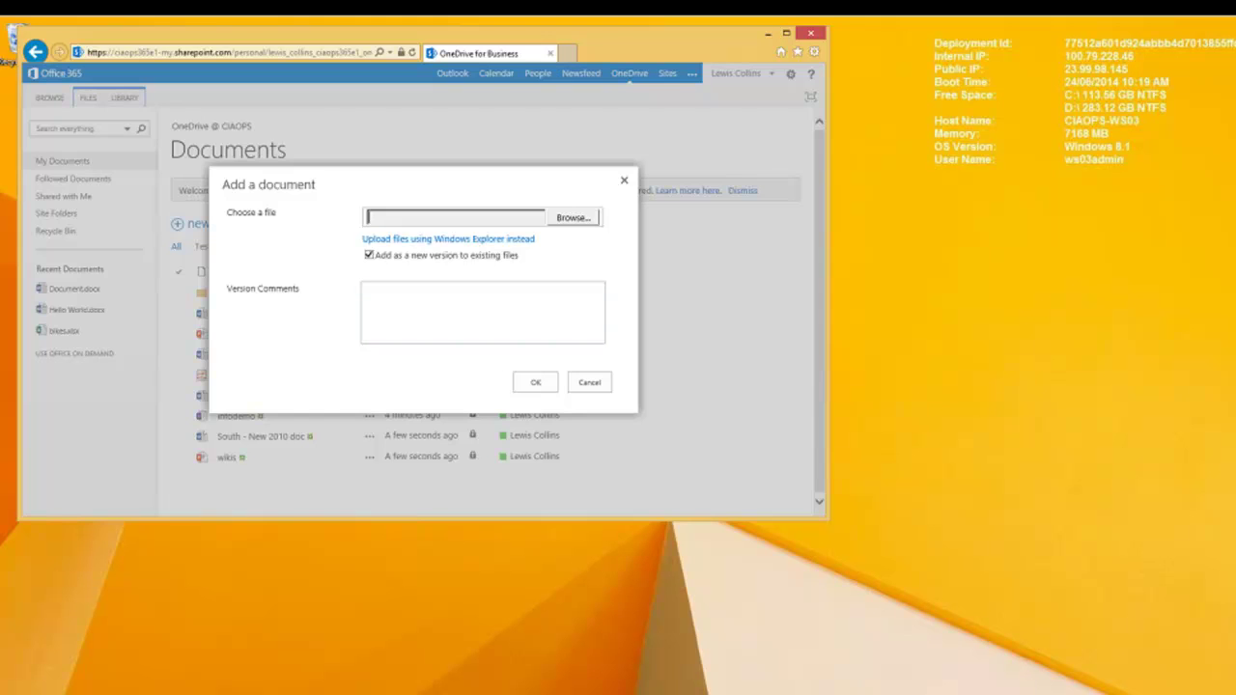
{"action": "left_click", "coordinate": [589, 383]}
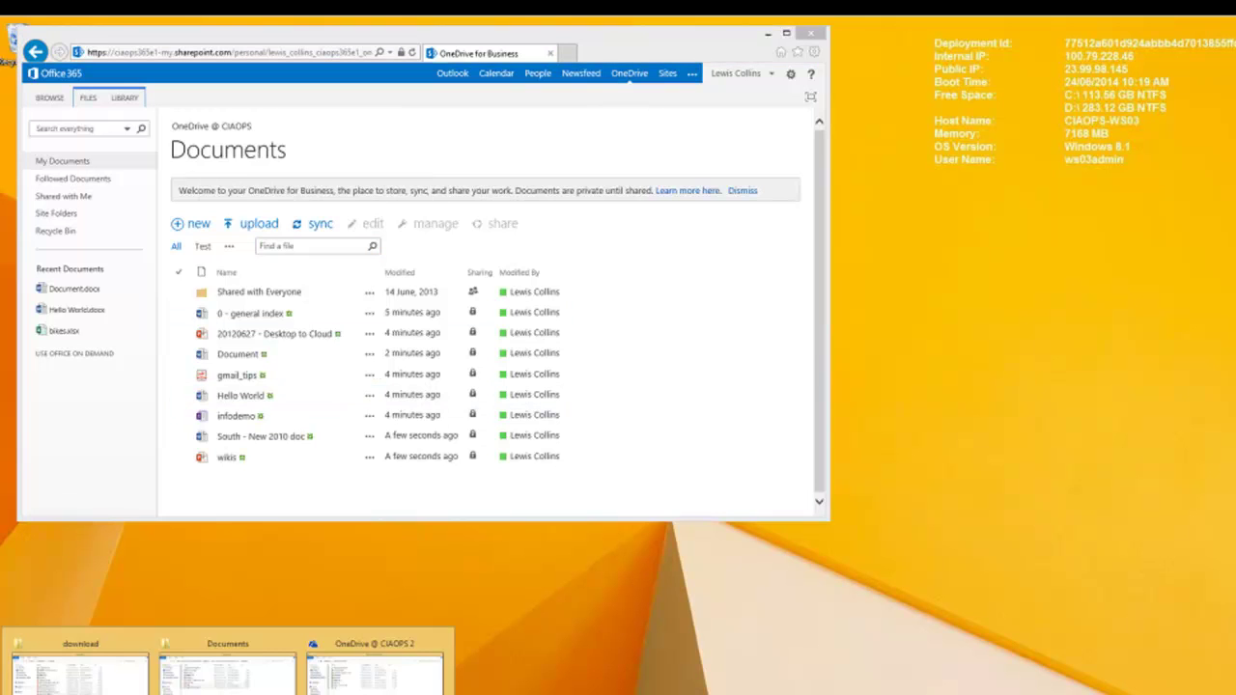
Restore the local OneDrive @ CIAOPS 2 Explorer window listing the nine synced files
{"action": "left_click", "coordinate": [375, 666]}
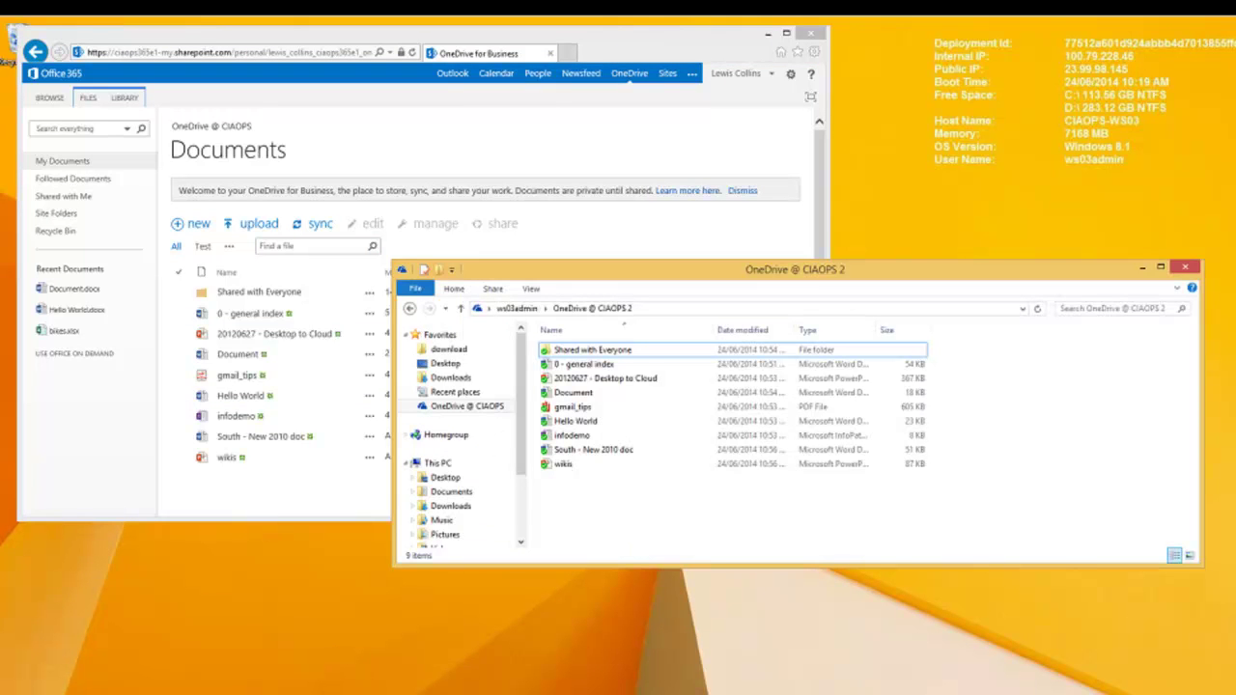